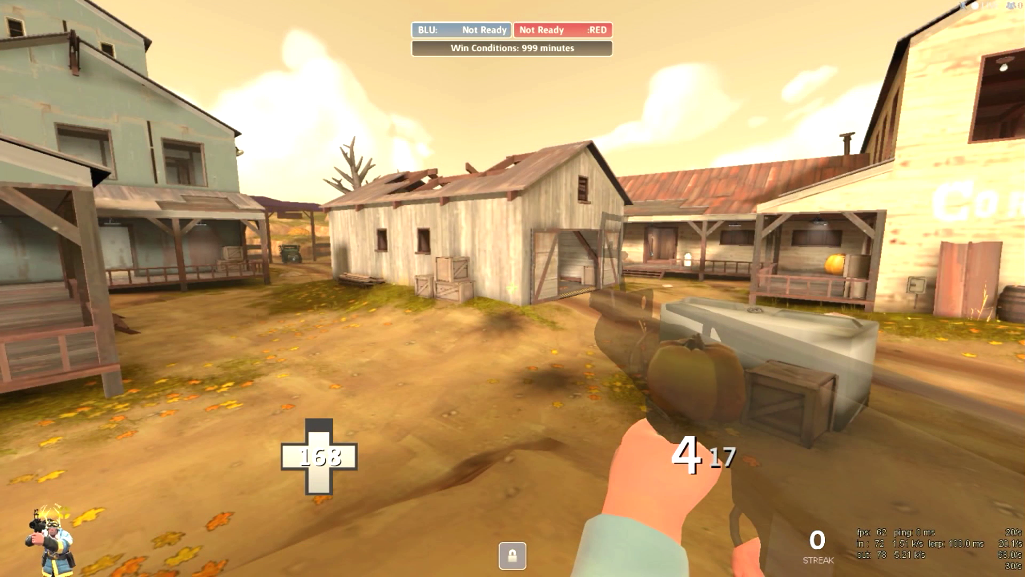
# Clear the leftover fov_desired text from the developer console's entry line and close the console
pyautogui.press('`')
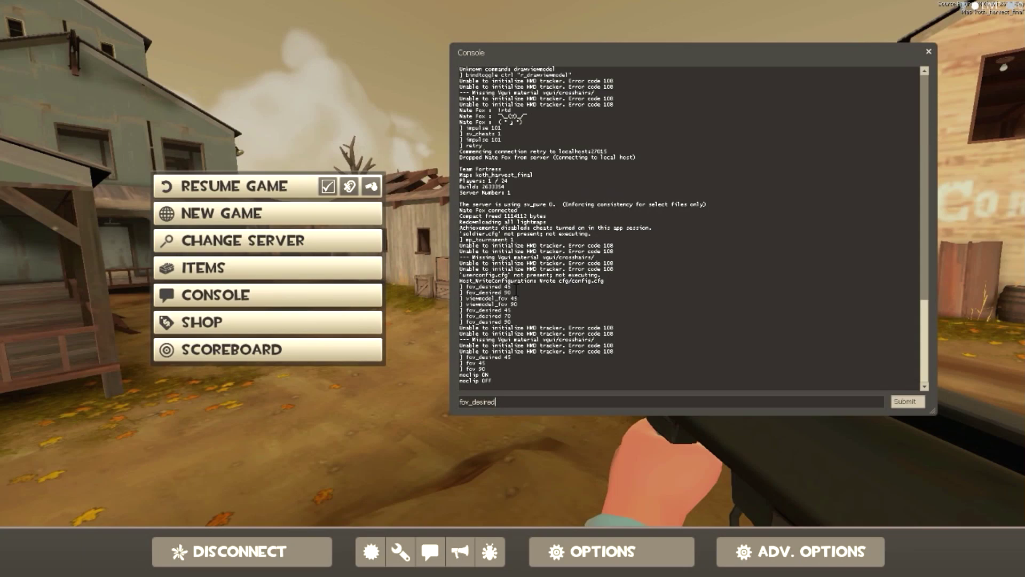
pyautogui.moveTo(553, 401); pyautogui.dragTo(415, 402)
pyautogui.press('BackSpace')
pyautogui.press('`')
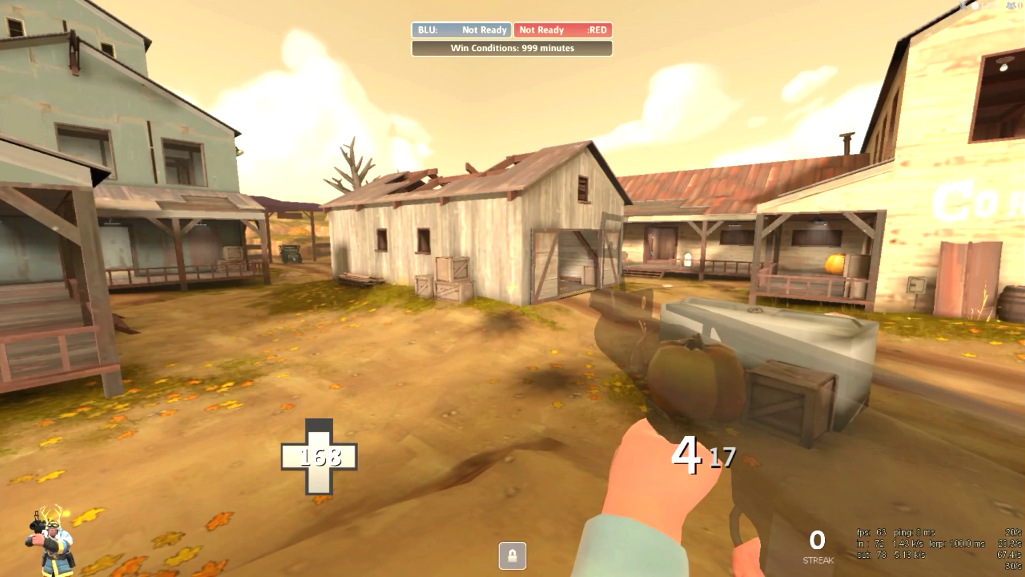
pyautogui.press('ctrl')
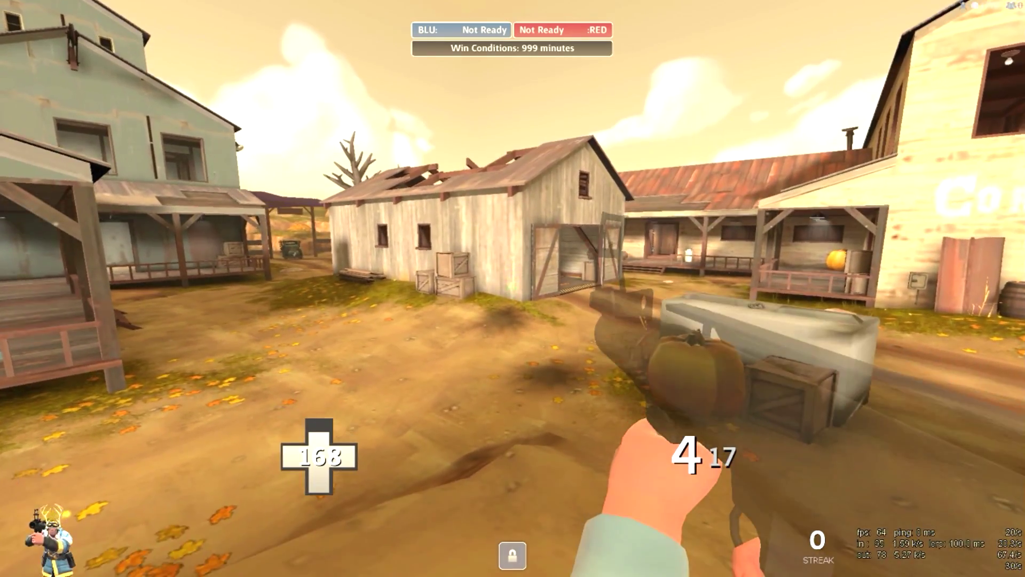
pyautogui.press('`')
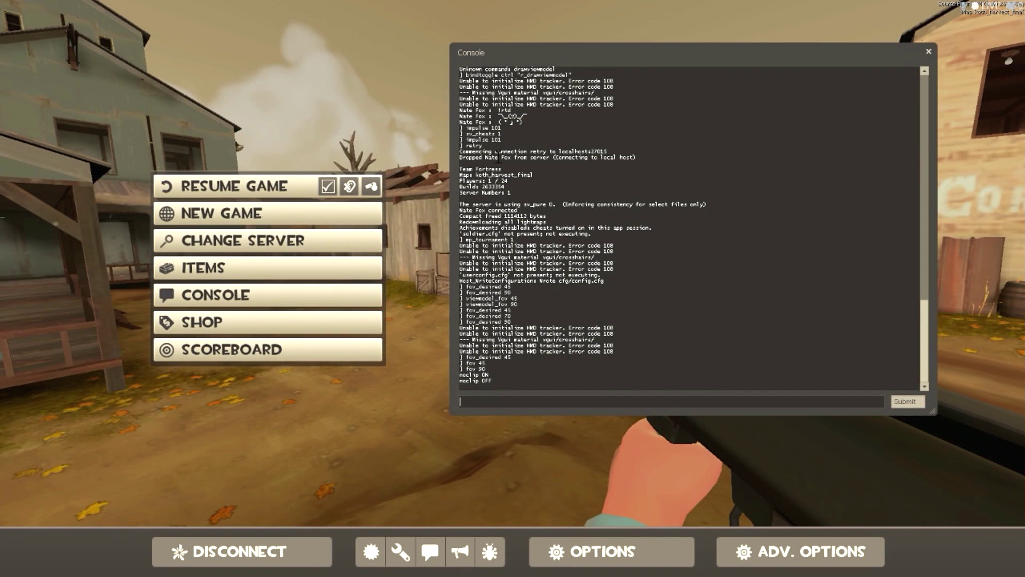
pyautogui.click(929, 52)
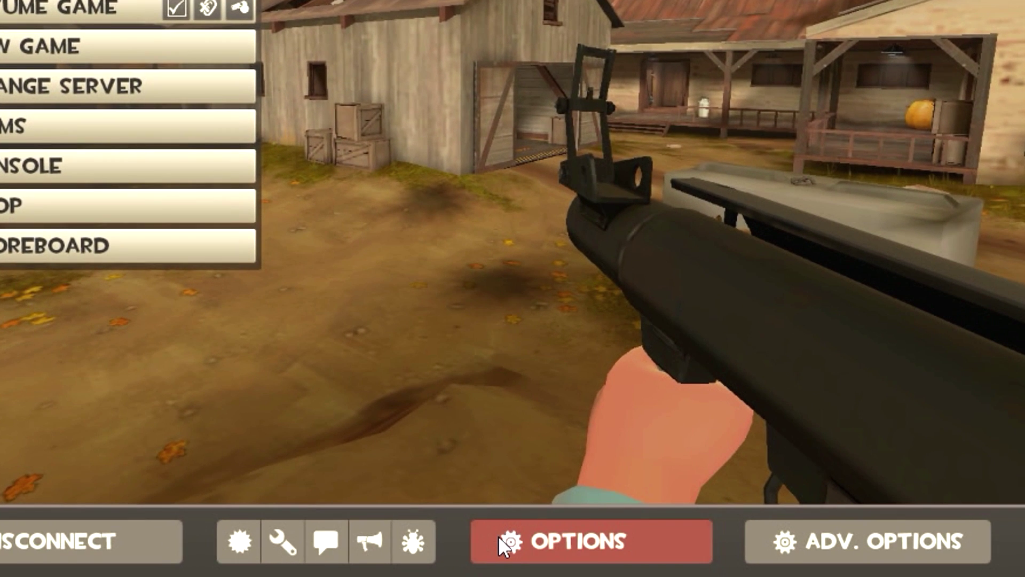
# Apply the advanced keyboard options with Fast weapon switch and Enable developer console on
pyautogui.click(499, 536)
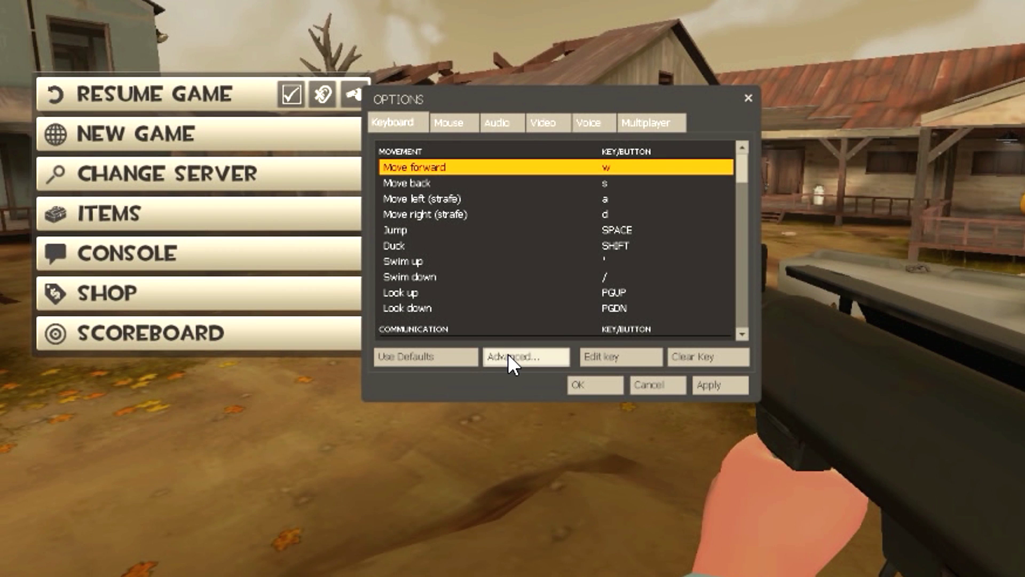
pyautogui.click(509, 355)
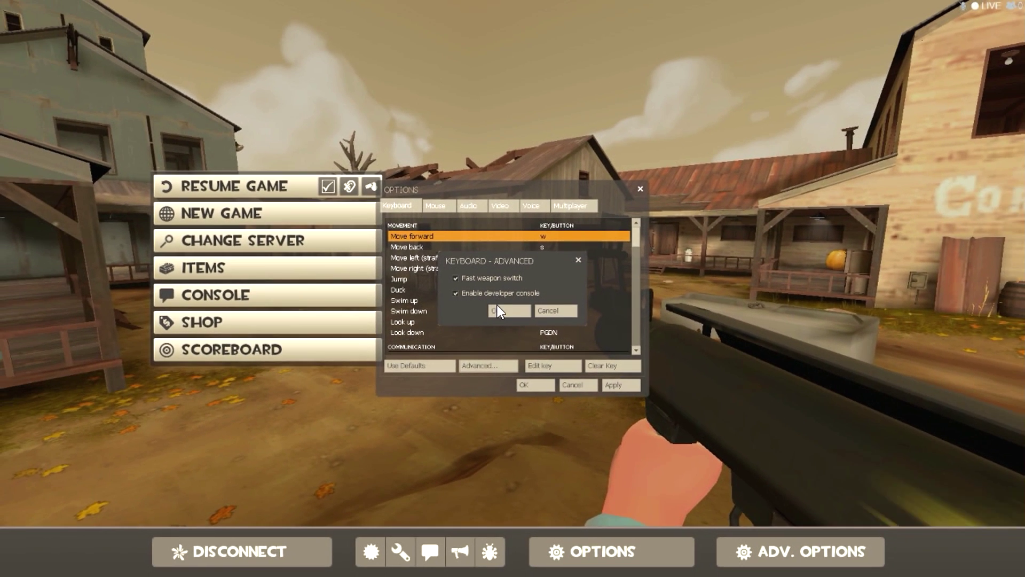
pyautogui.click(548, 277)
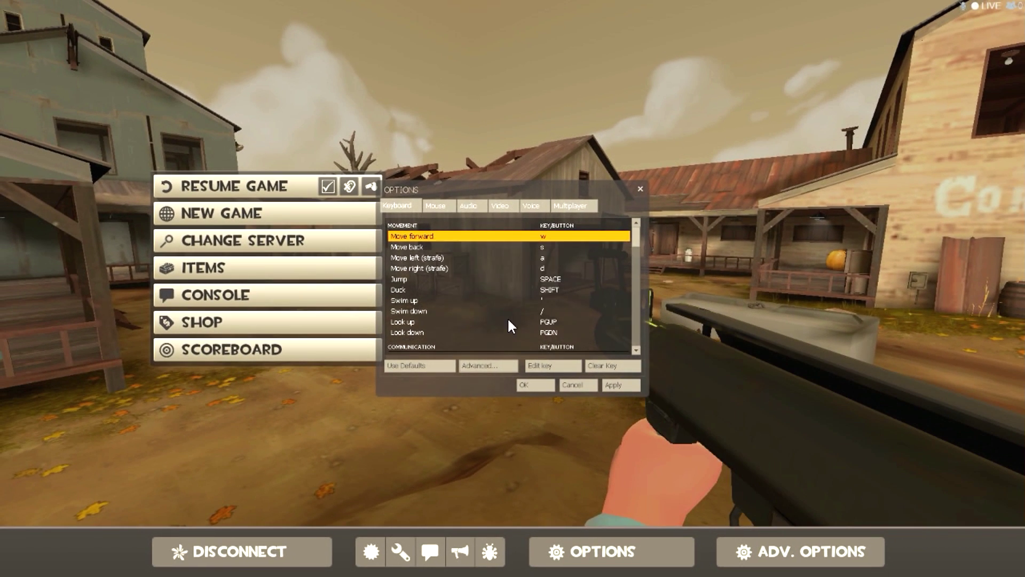
pyautogui.click(618, 385)
pyautogui.click(521, 384)
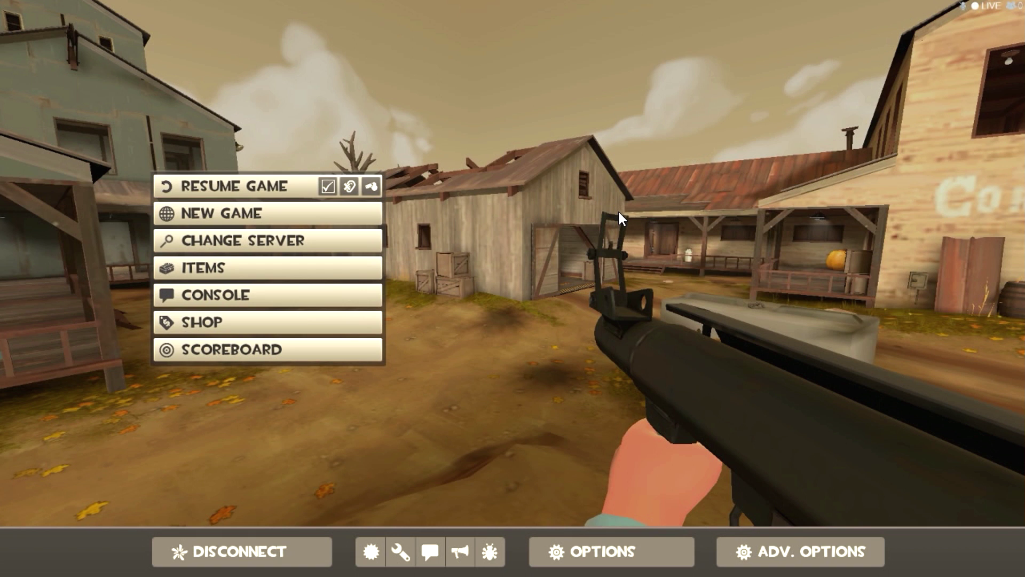
# Set the field of view to 90 by submitting fov_desired 90 in the developer console
pyautogui.press('`')
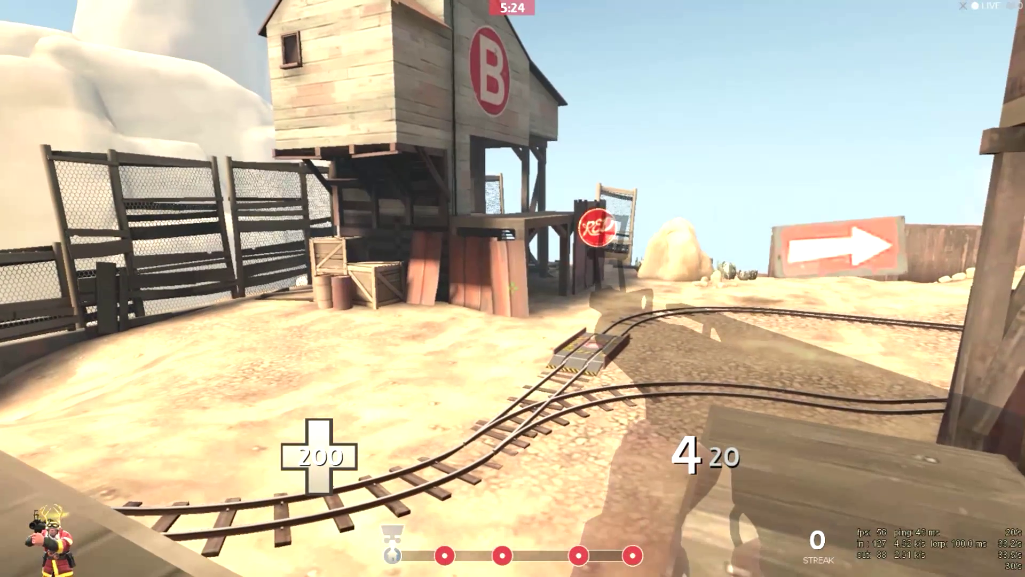
pyautogui.press('`')
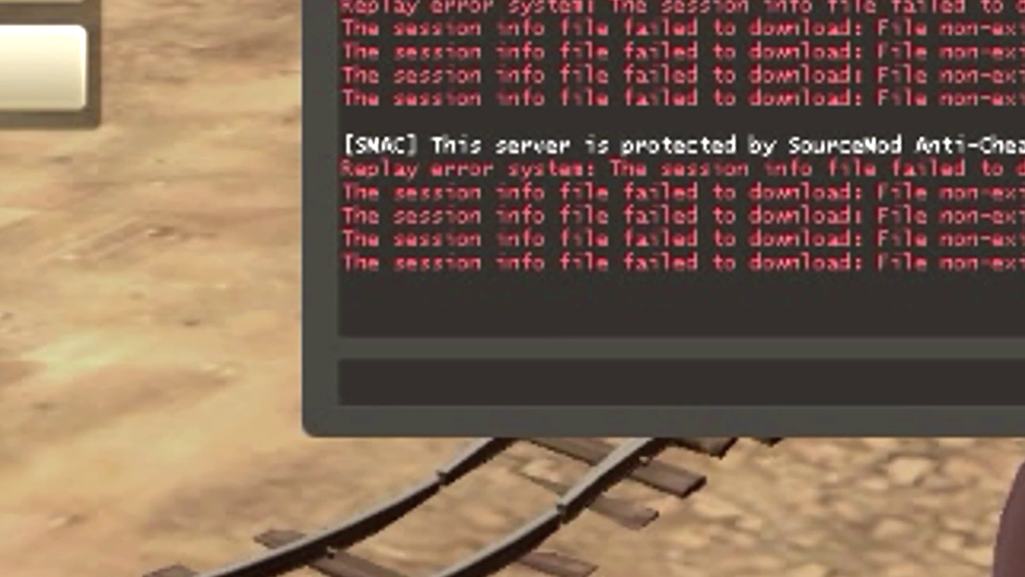
pyautogui.write('fov_')
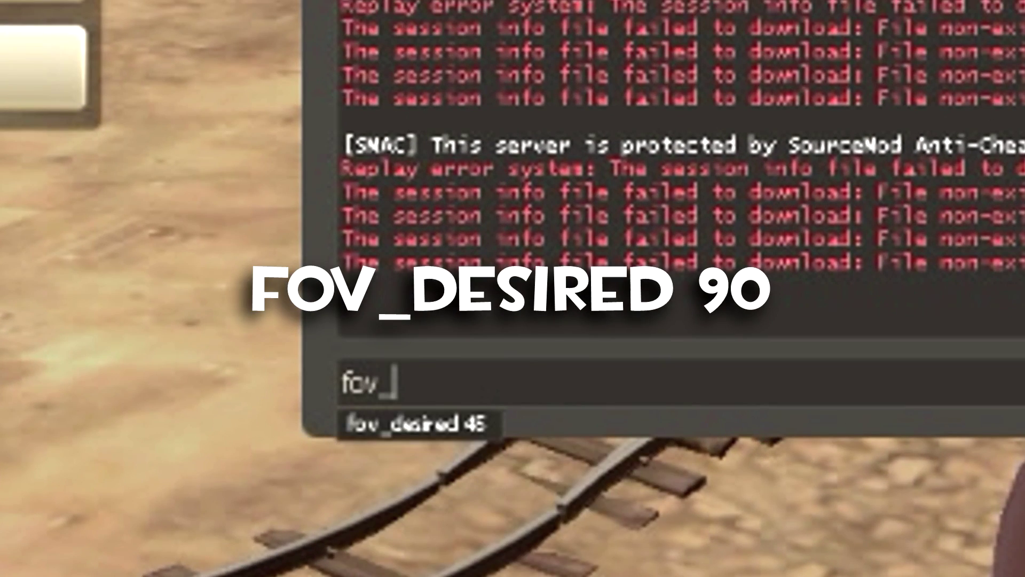
pyautogui.write('desired 90')
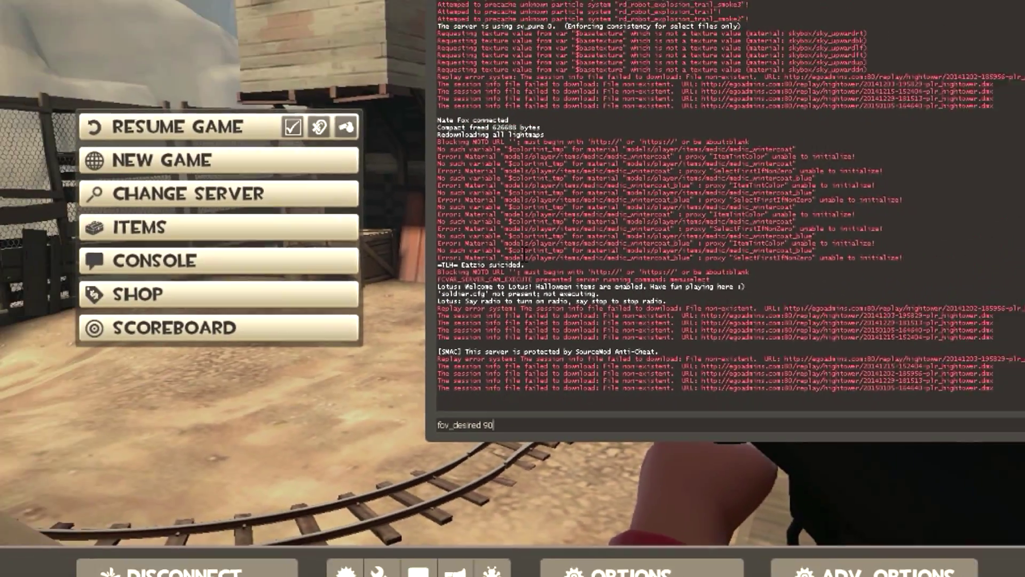
pyautogui.press('Return')
pyautogui.press('Escape')
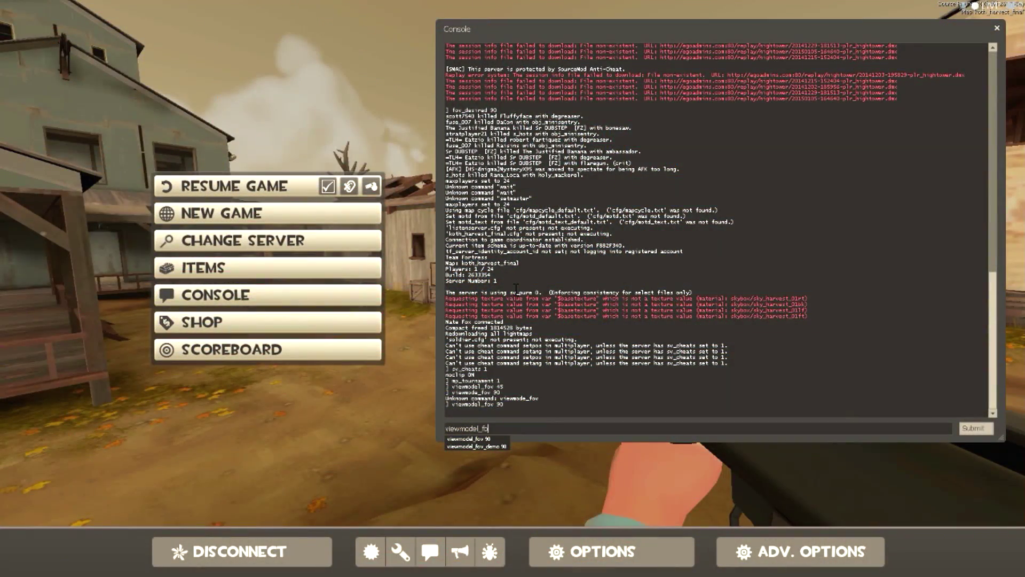
# Set viewmodel_fov to 45 through the console and fire the weapon to check the viewmodel
pyautogui.write('45')
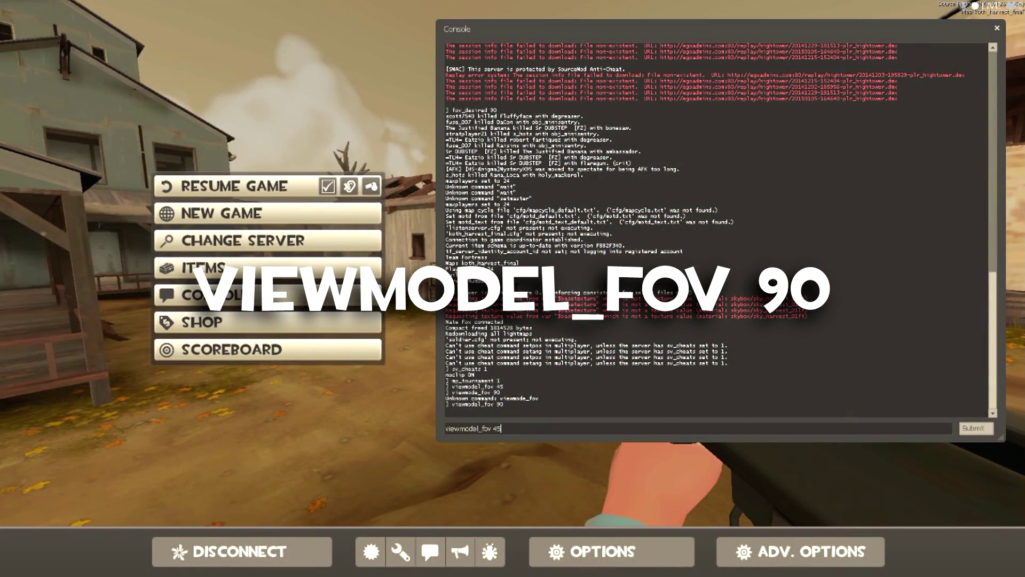
pyautogui.press('Return')
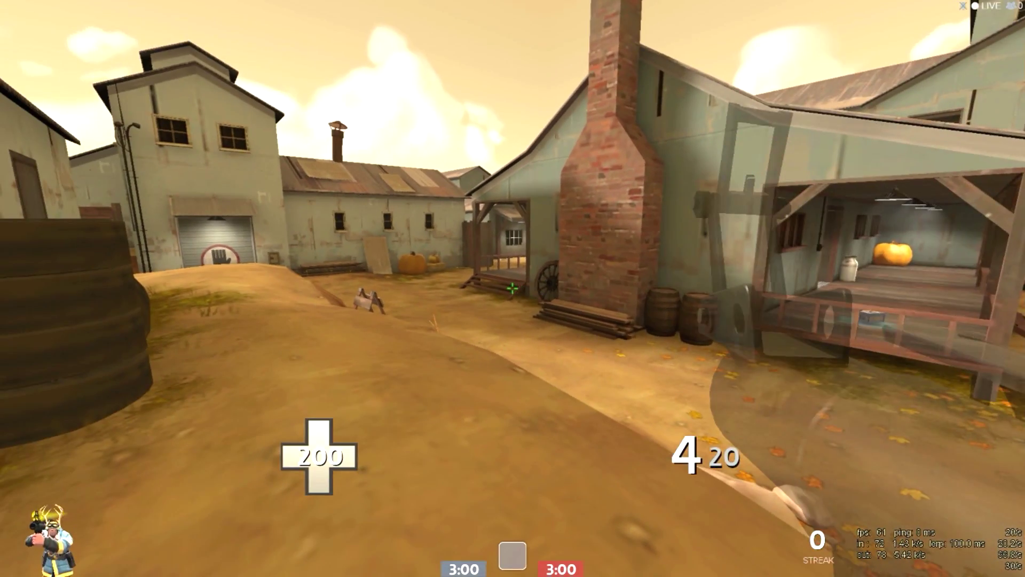
pyautogui.click(511, 288)
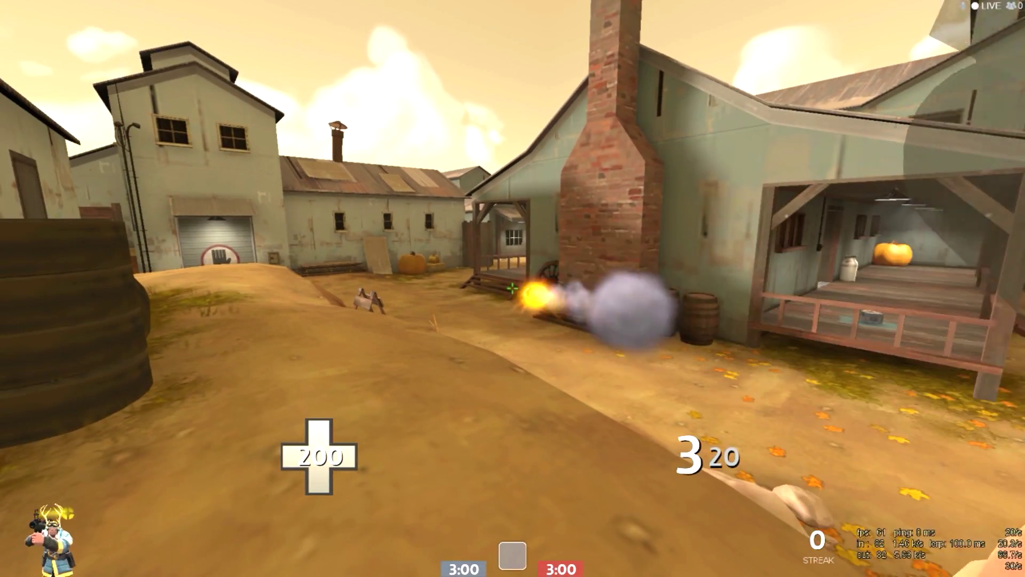
pyautogui.click(512, 288)
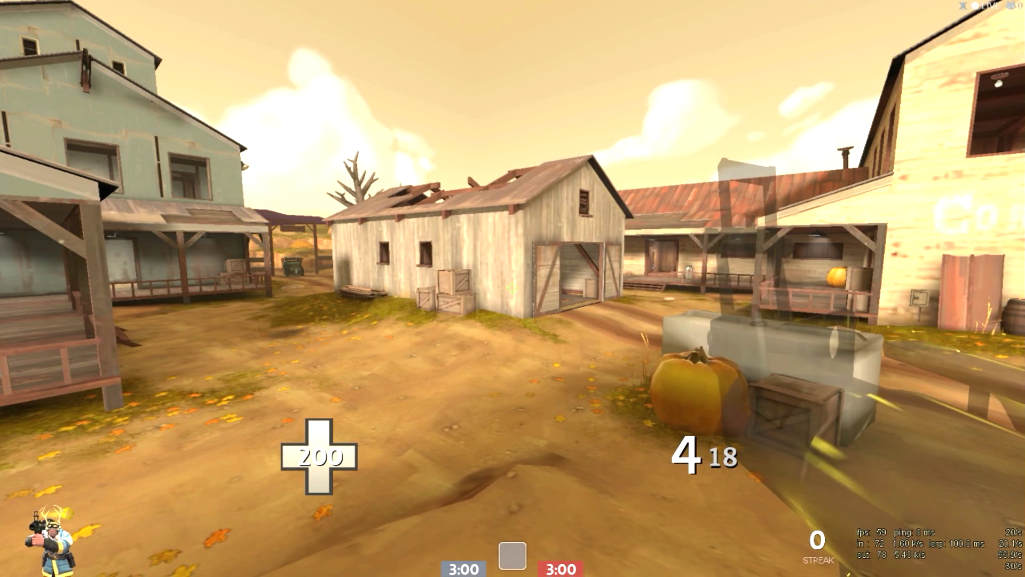
# Set viewmodel_fov to 90 through the console and fire several rockets to check the viewmodel
pyautogui.press('`')
pyautogui.write('viewmodel')
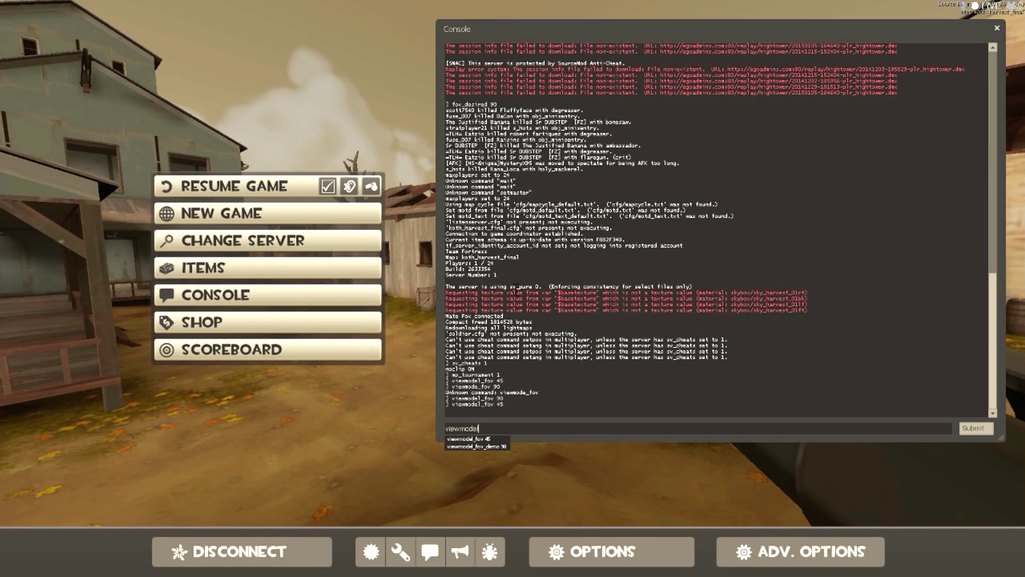
pyautogui.write('_fov 90')
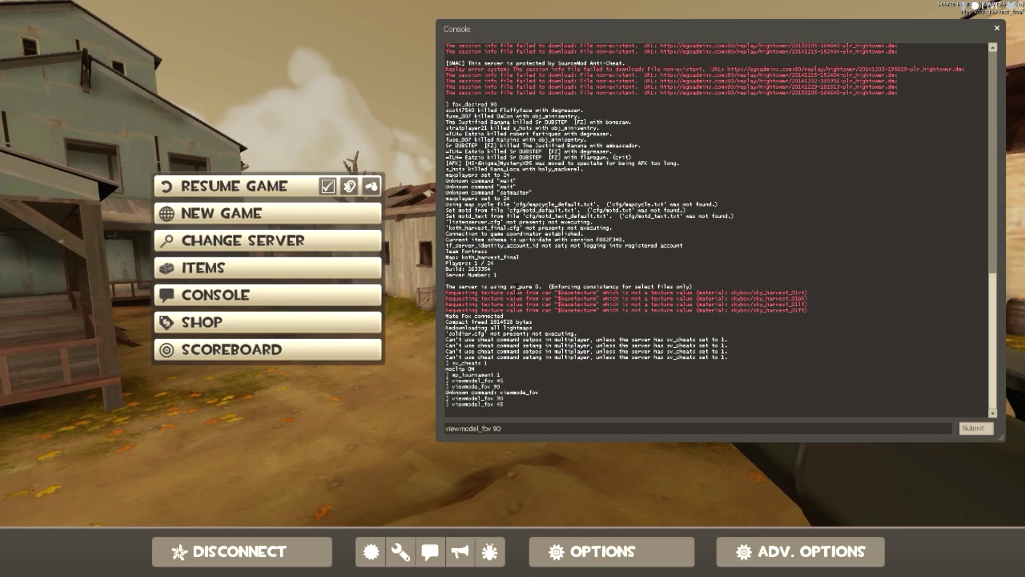
pyautogui.press('Return')
pyautogui.press('`')
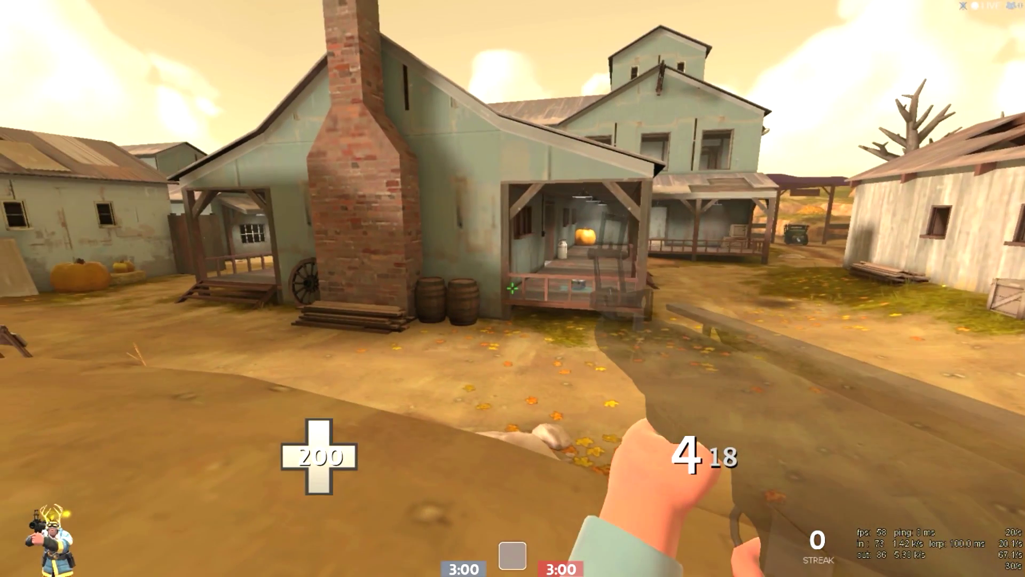
pyautogui.click(512, 289)
pyautogui.click(512, 289)
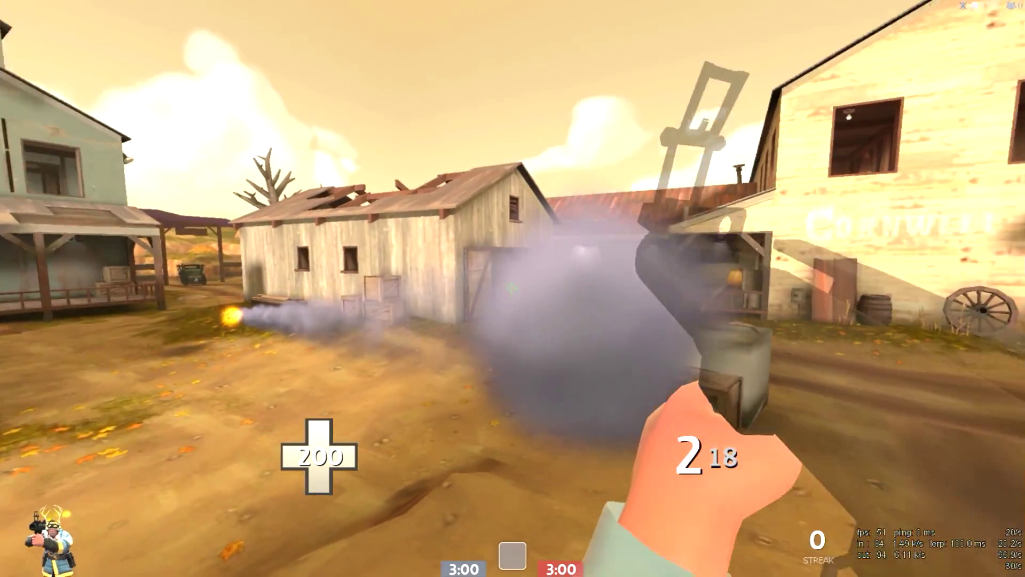
pyautogui.click(513, 289)
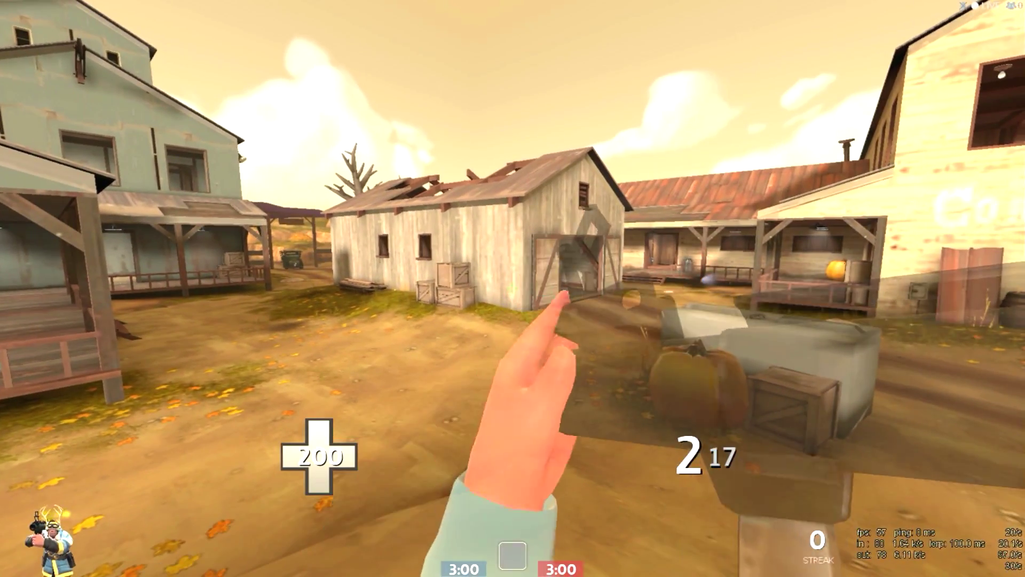
# Set viewmodel_fov to 110 through the console and fire the weapon to check the viewmodel
pyautogui.press('`')
pyautogui.write('viewmo')
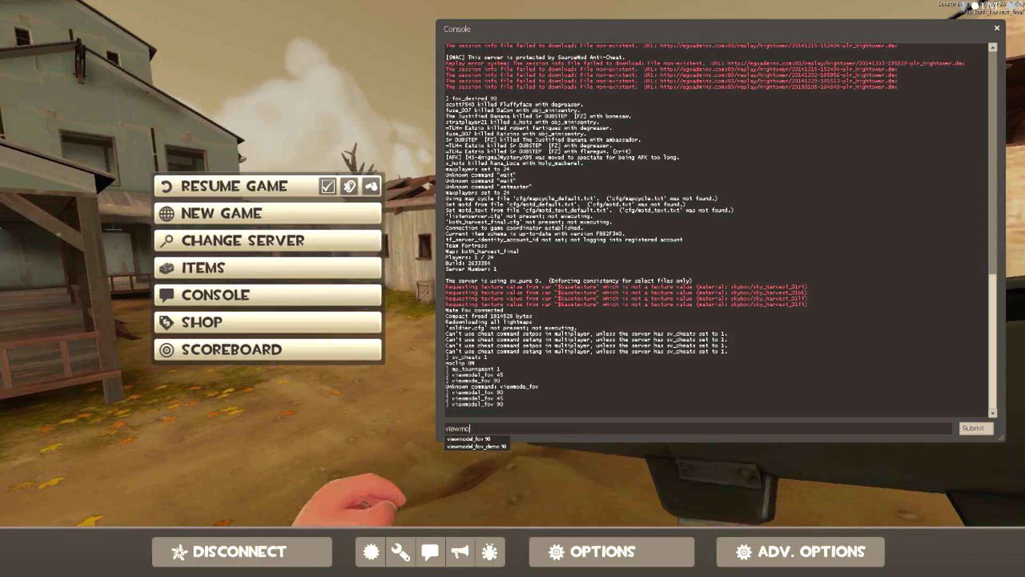
pyautogui.write('del_fov ')
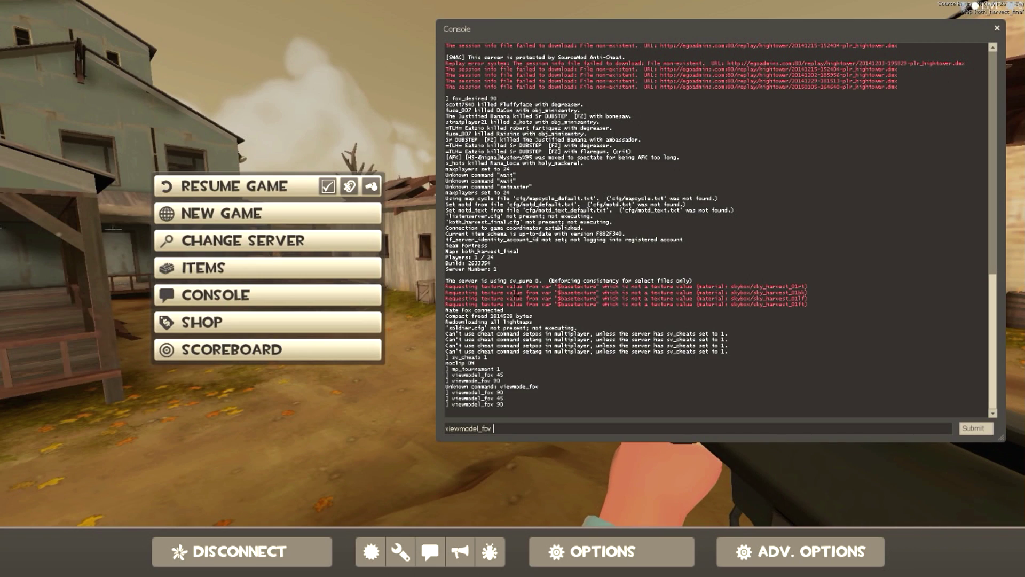
pyautogui.write('110')
pyautogui.press('Return')
pyautogui.press('Escape')
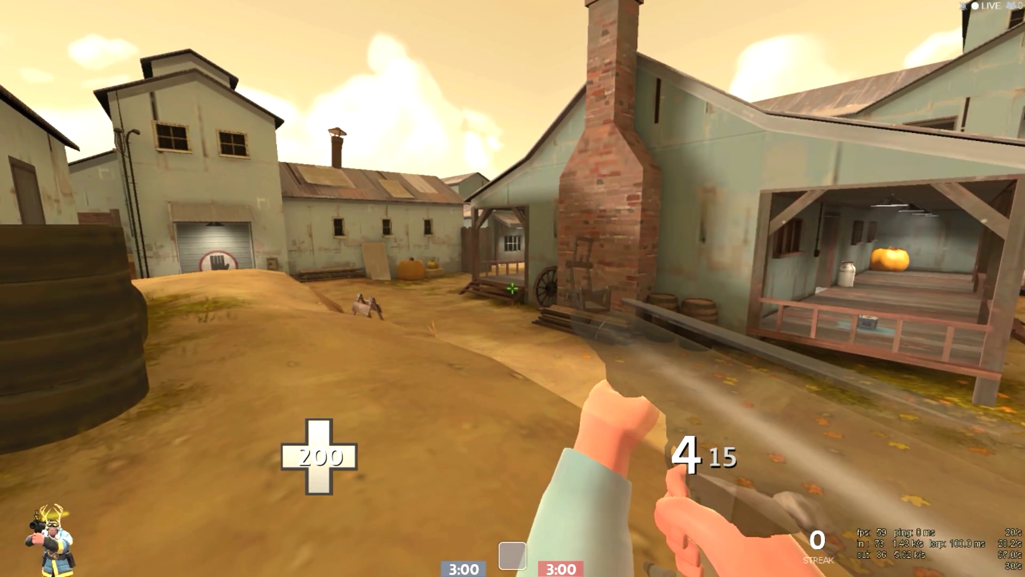
pyautogui.click(511, 289)
# Write the bind [key] [command] template in the console, fill it in as bind q "noclip" and submit it
pyautogui.press('`')
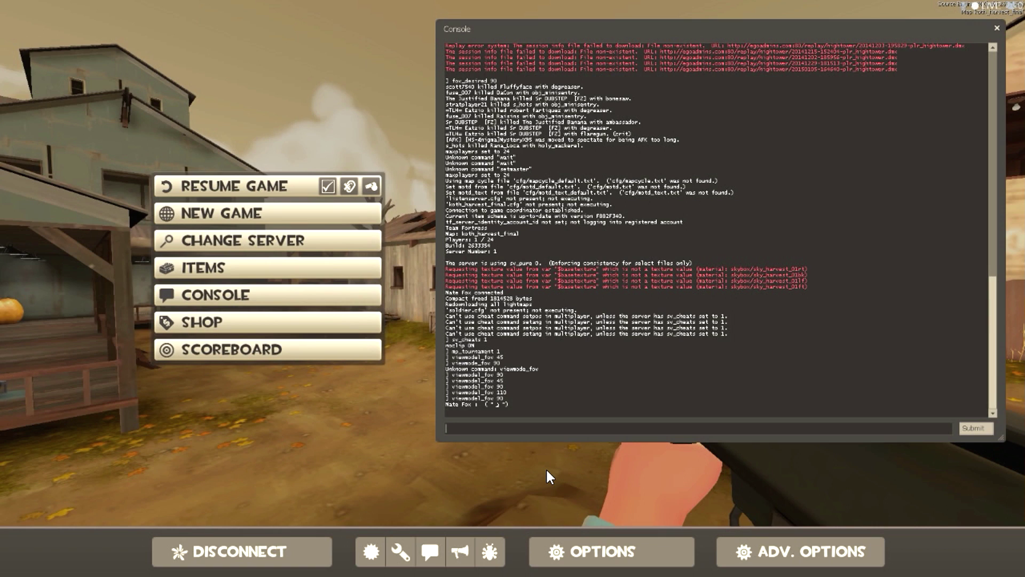
pyautogui.write('bind')
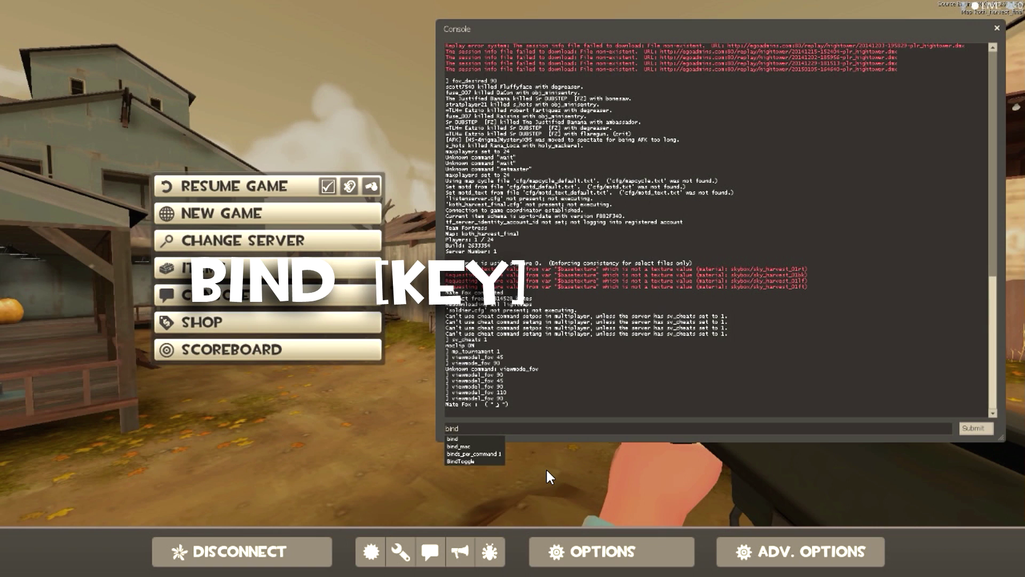
pyautogui.write(' [key')
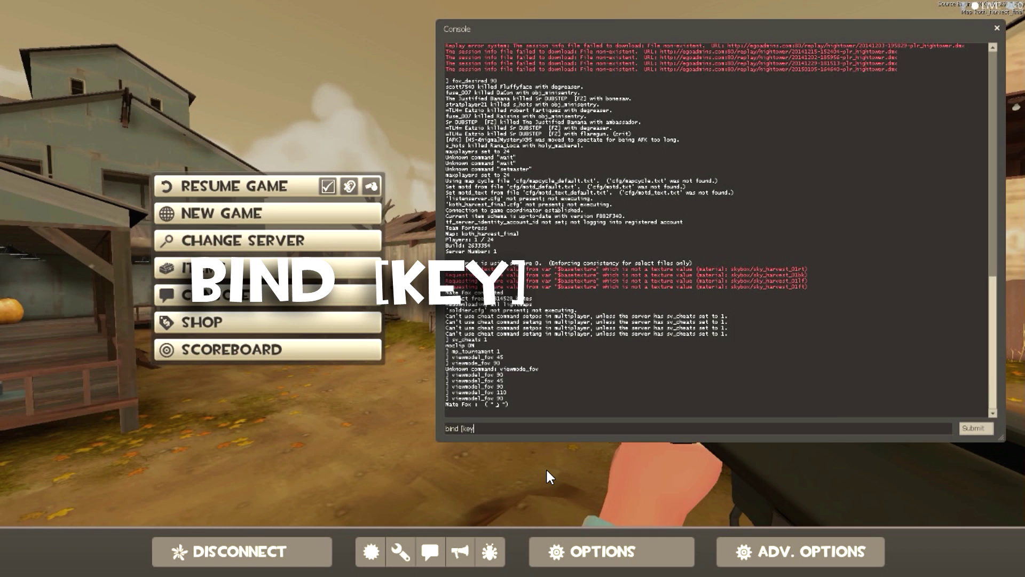
pyautogui.write('] [command]')
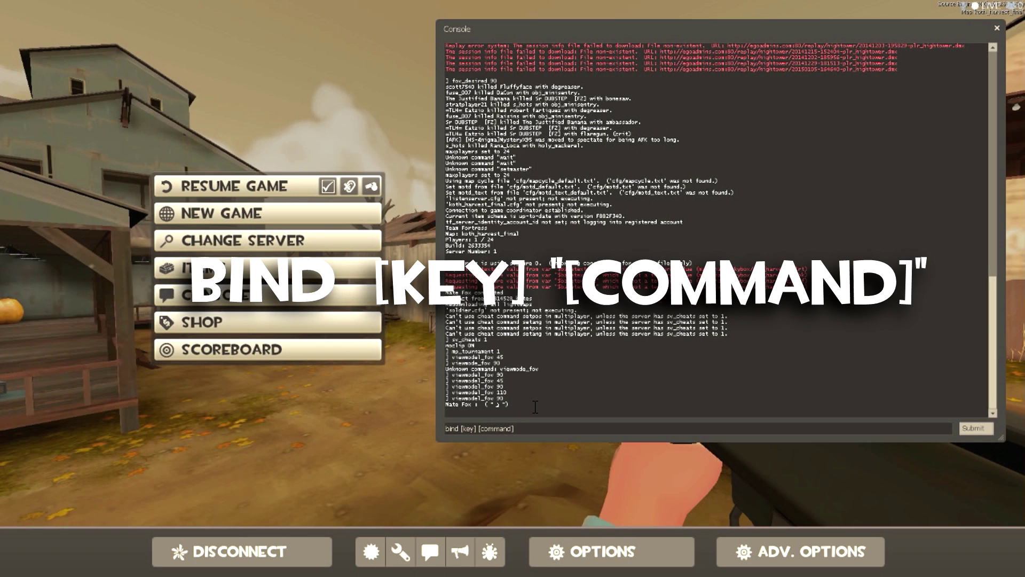
pyautogui.write('"')
pyautogui.write('"')
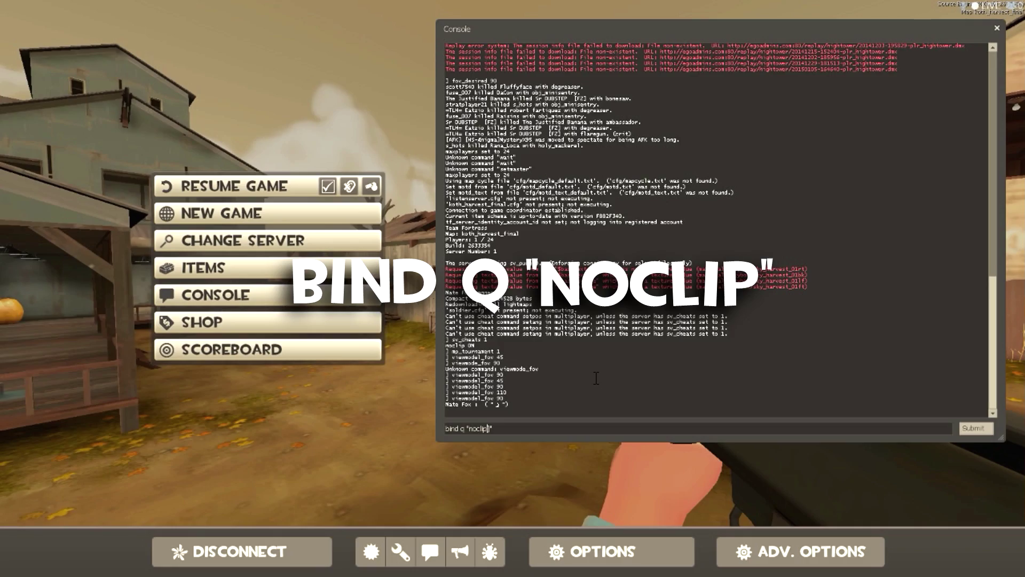
pyautogui.press('Return')
pyautogui.press('Escape')
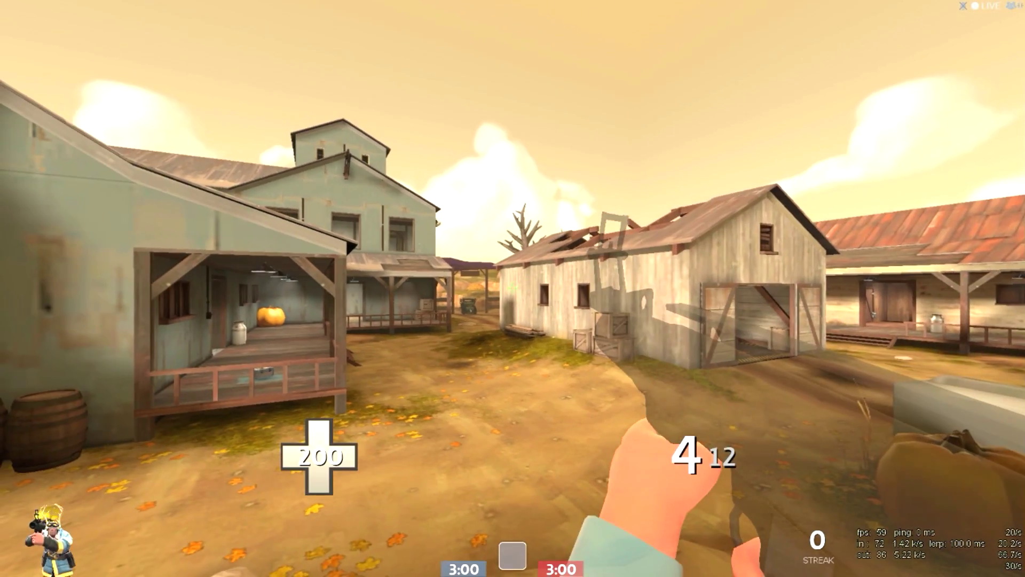
# Test the noclip bind by toggling it and flying around above the map's buildings
pyautogui.press('q')
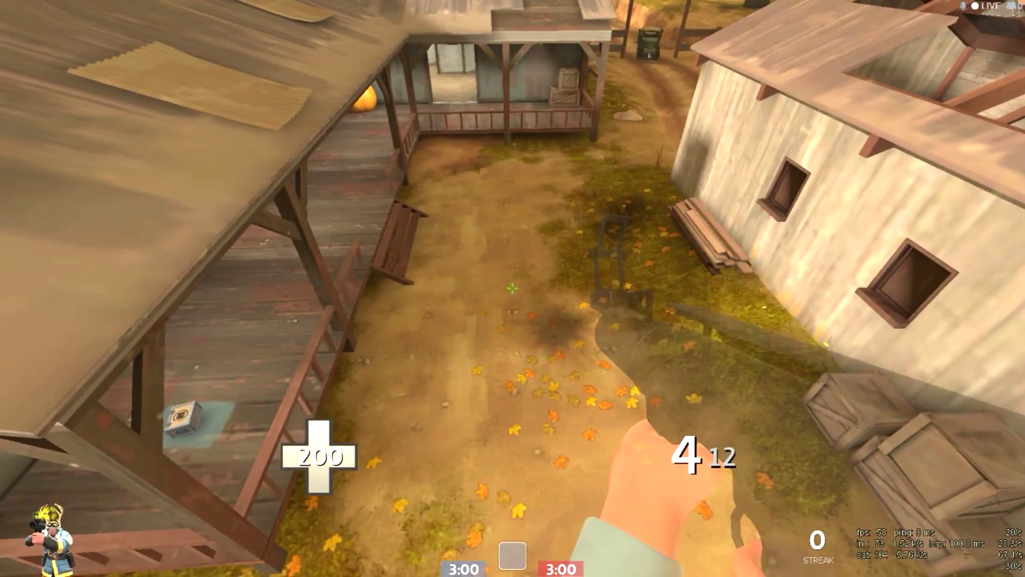
pyautogui.press('s')
pyautogui.press('w')
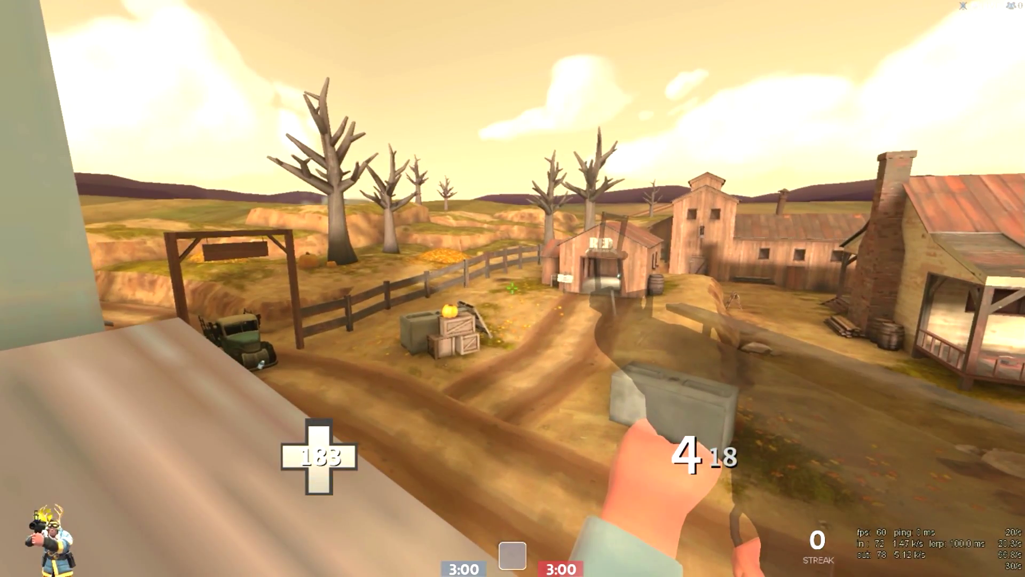
pyautogui.press('d')
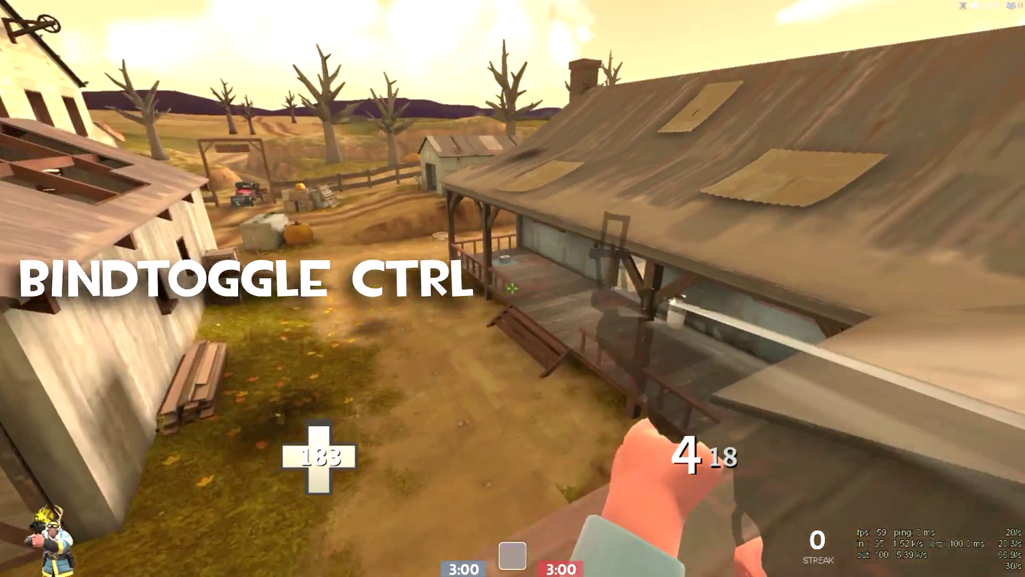
# Toggle the viewmodel with the r_drawviewmodel bind and rocket jump around the farm buildings to check the view
pyautogui.press('ctrl')
pyautogui.press('s')
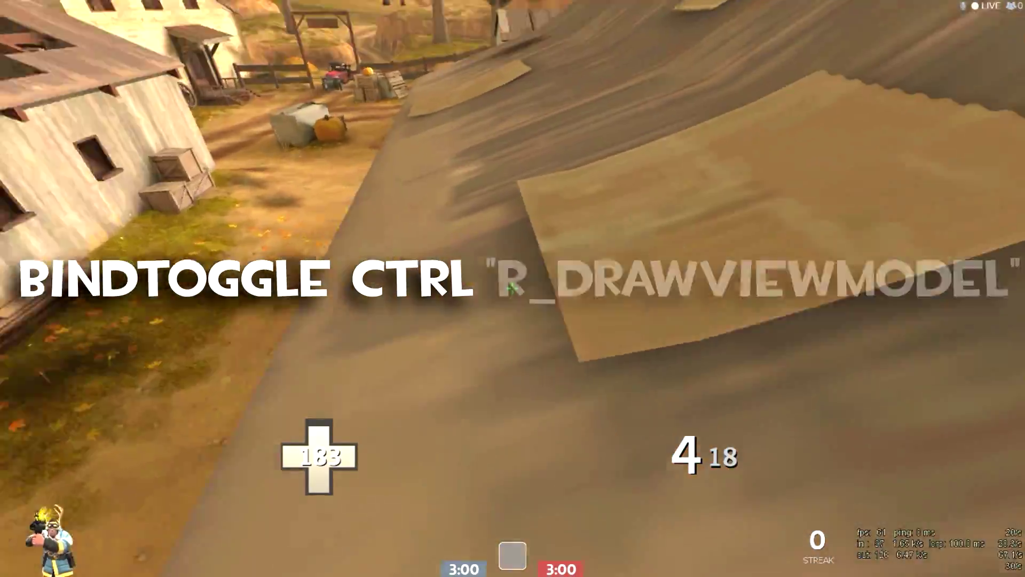
pyautogui.click(512, 289)
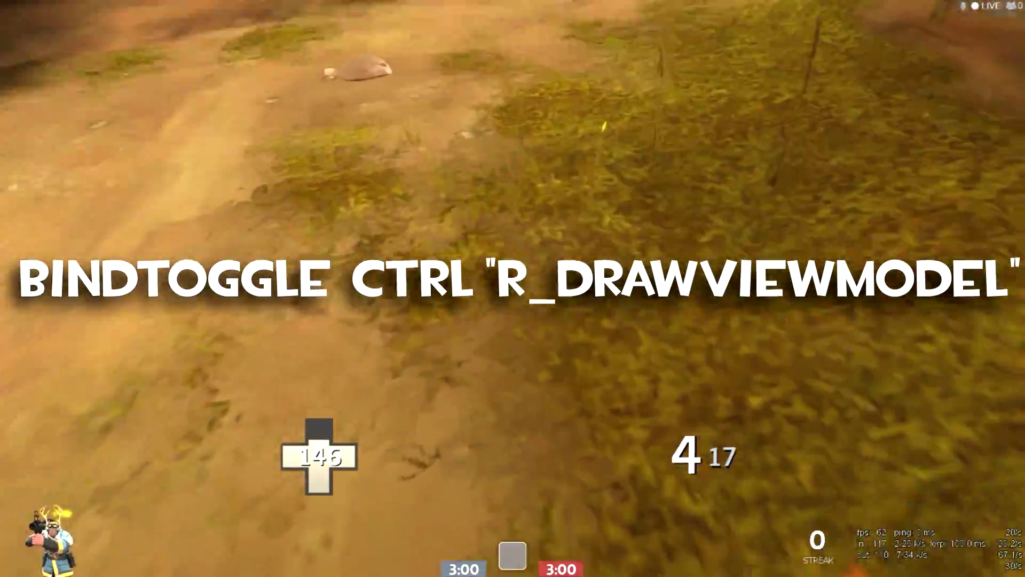
pyautogui.click(512, 288)
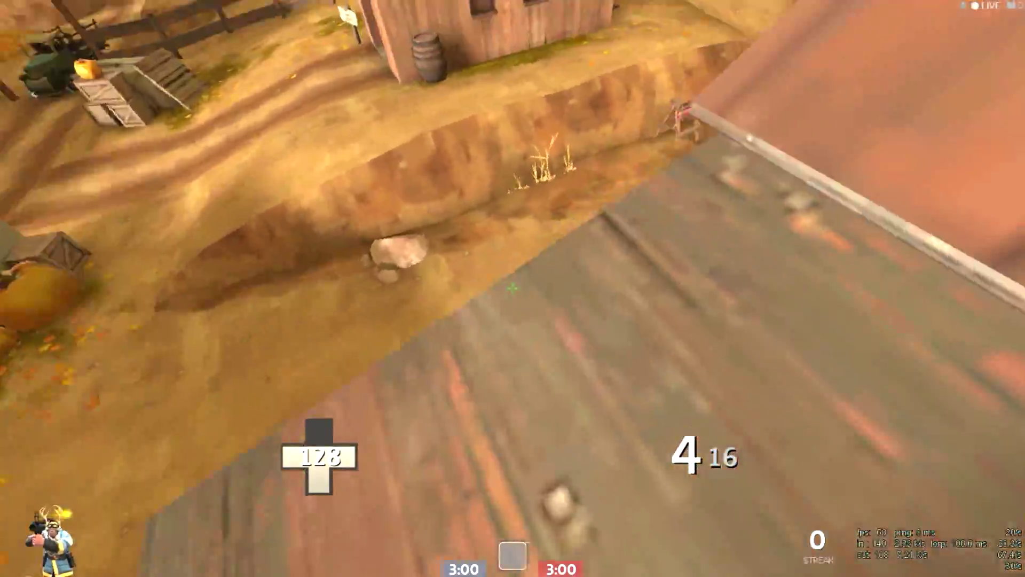
pyautogui.click(513, 289)
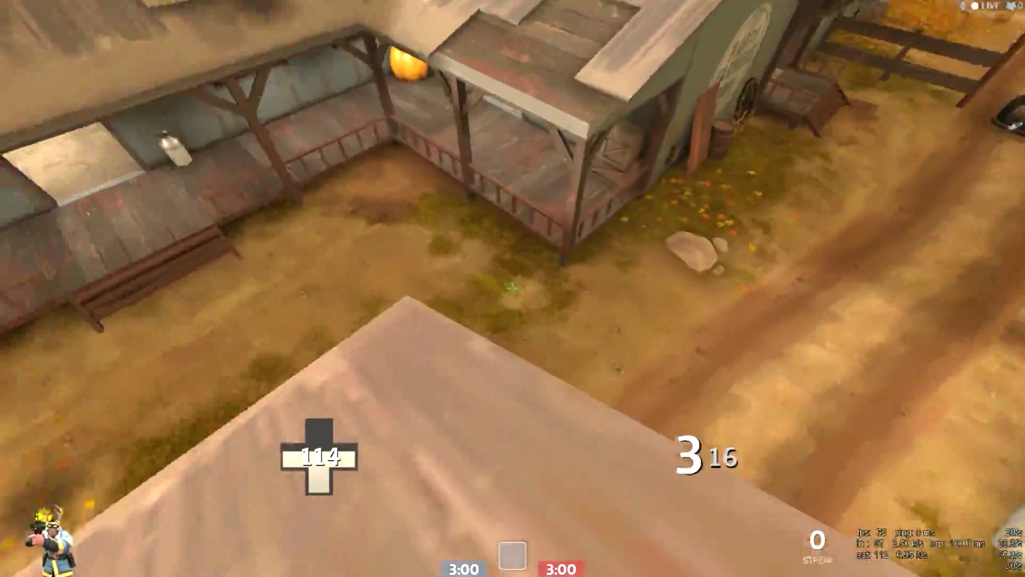
pyautogui.click(513, 288)
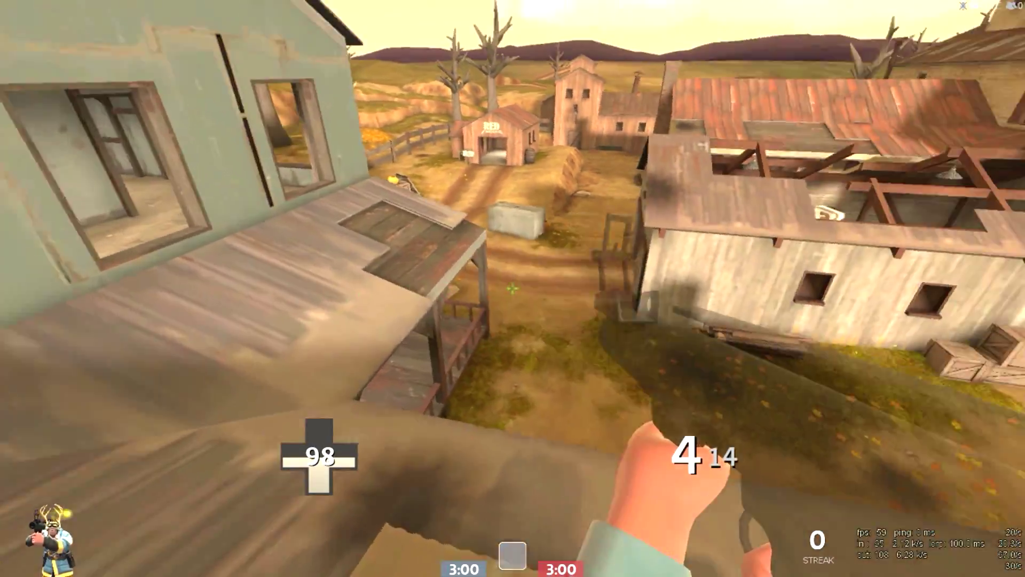
pyautogui.click(513, 288)
# Submit bind KP_END "say Hello!" in the console and use the bound key in the game to send the message
pyautogui.press('`')
pyautogui.write('bind KP_END "say')
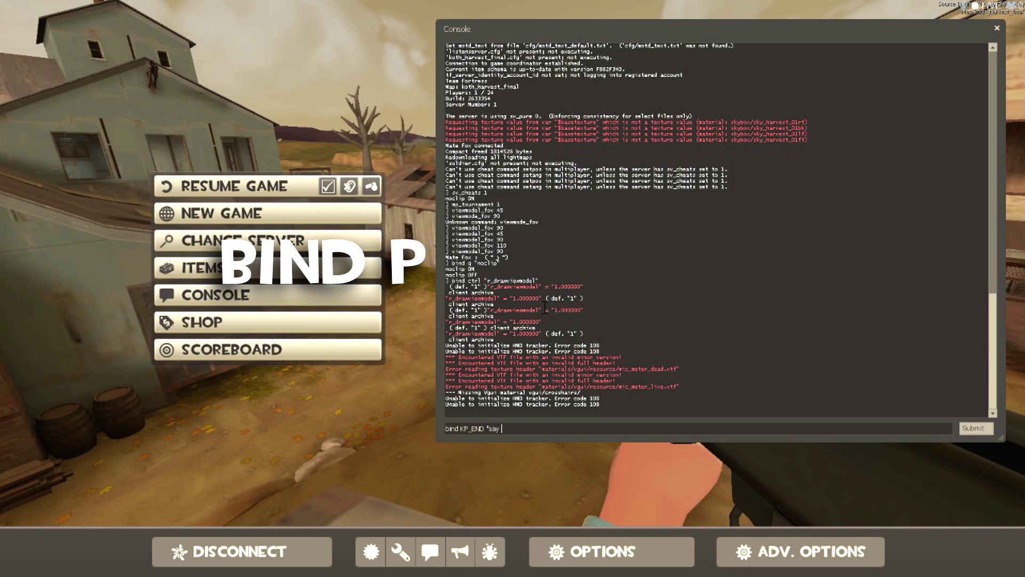
pyautogui.write('Hello!')
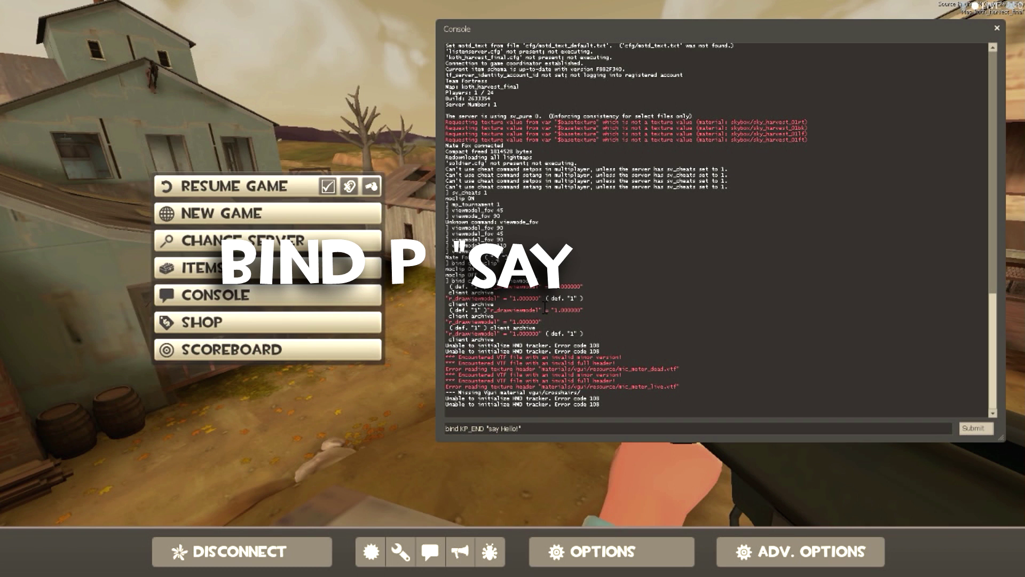
pyautogui.press('Return')
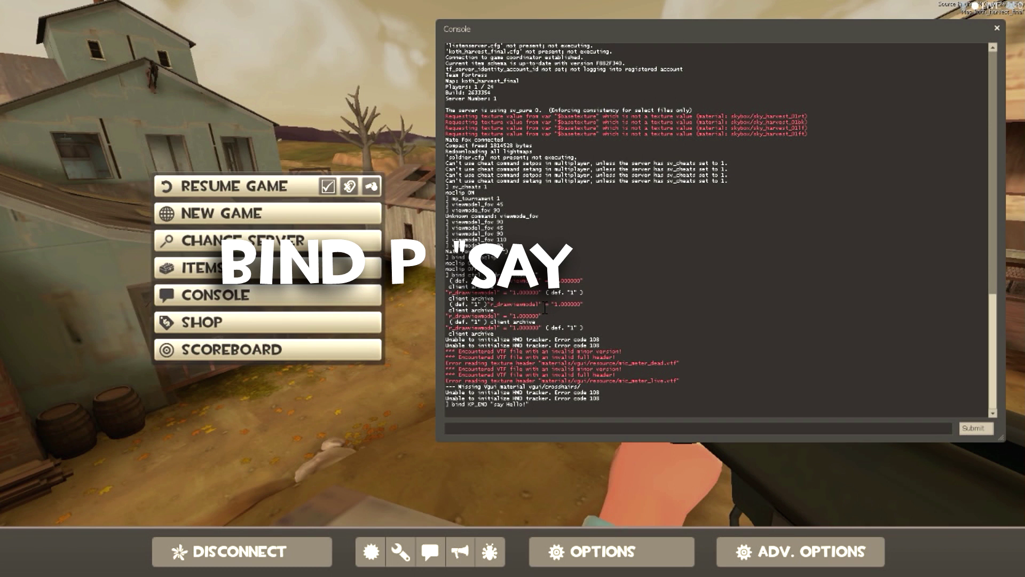
pyautogui.press('Escape')
pyautogui.press('KP_End')
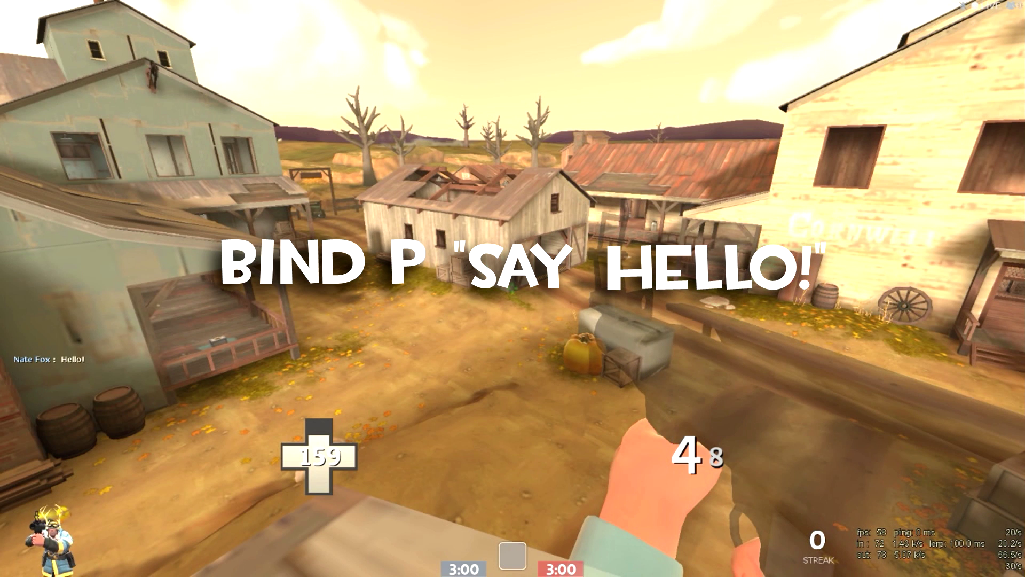
# Rebind KP_END to "say ( ͡° ͜ʖ ͡°)" through the console and send the face in the game chat
pyautogui.press('`')
pyautogui.write('bind ')
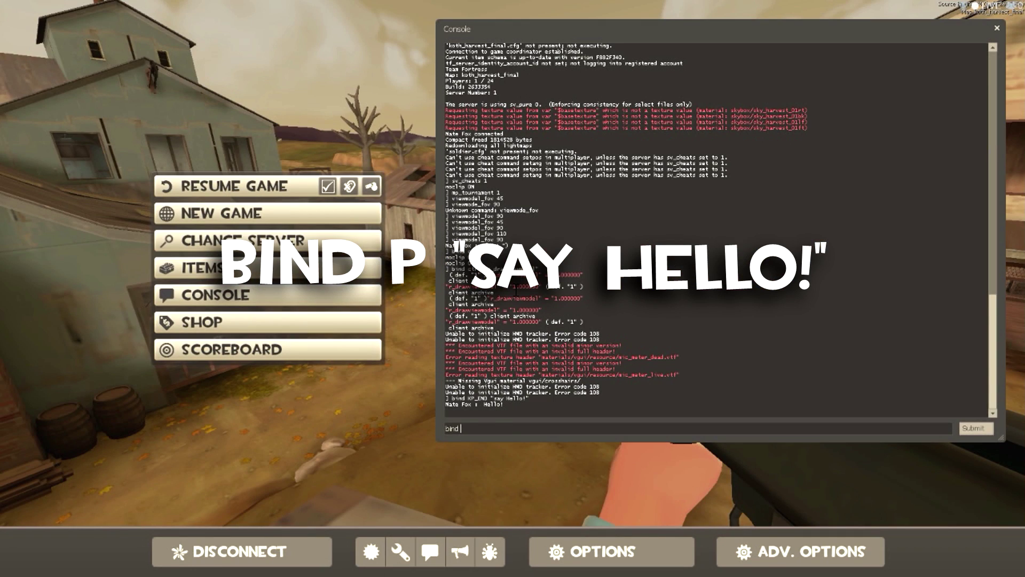
pyautogui.write('KP_END "say ( ͡° ͜ʖ ͡°')
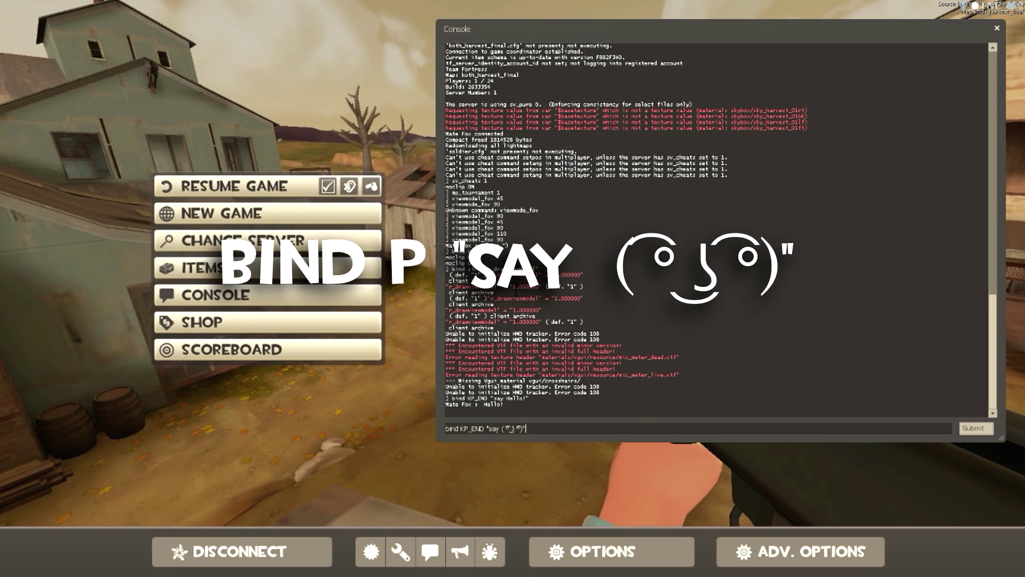
pyautogui.press('Return')
pyautogui.press('Escape')
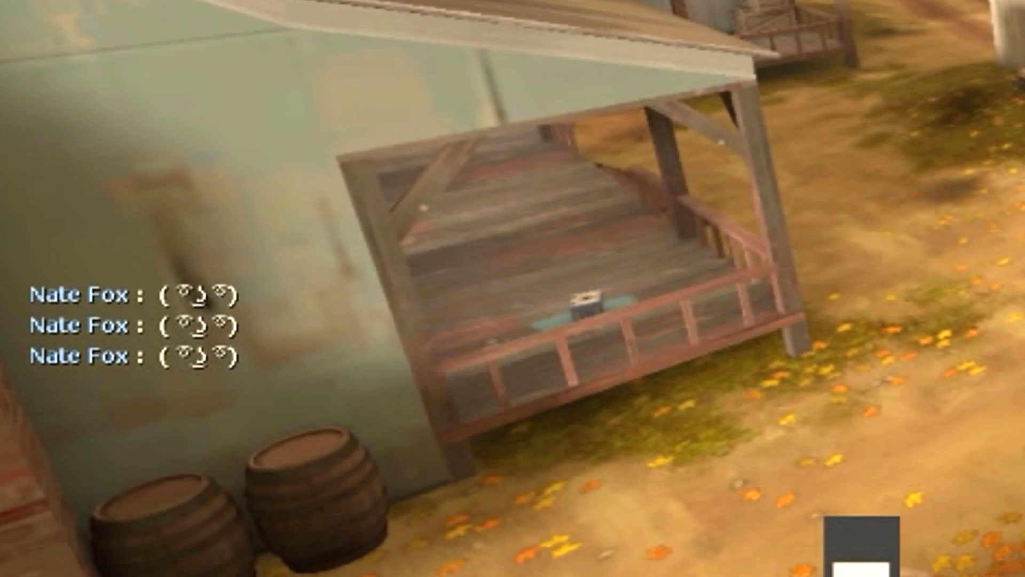
pyautogui.press('KP_Down')
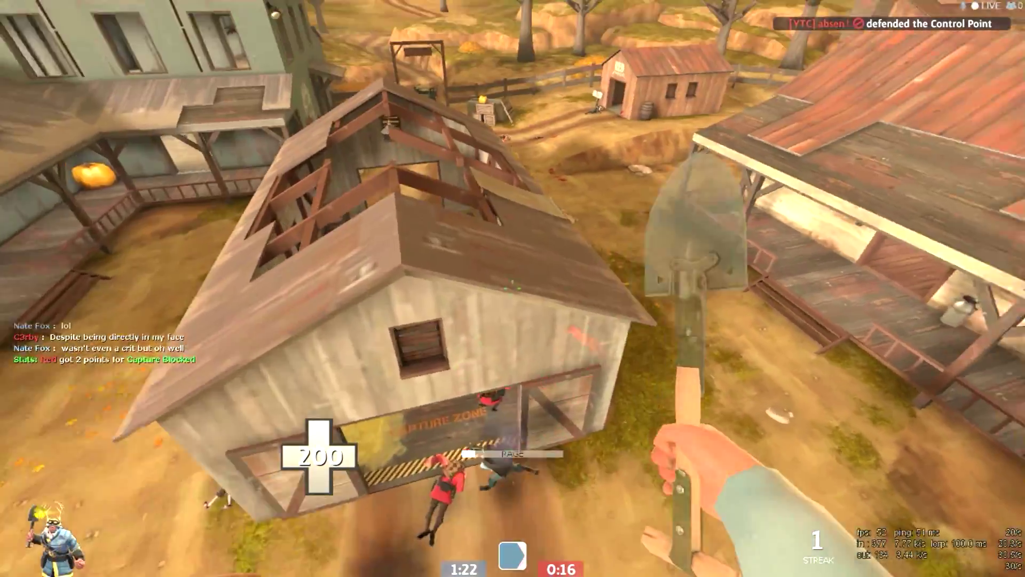
# Fight in the multiplayer match, swapping between the melee weapon and the rocket launcher and firing rockets
pyautogui.press('1')
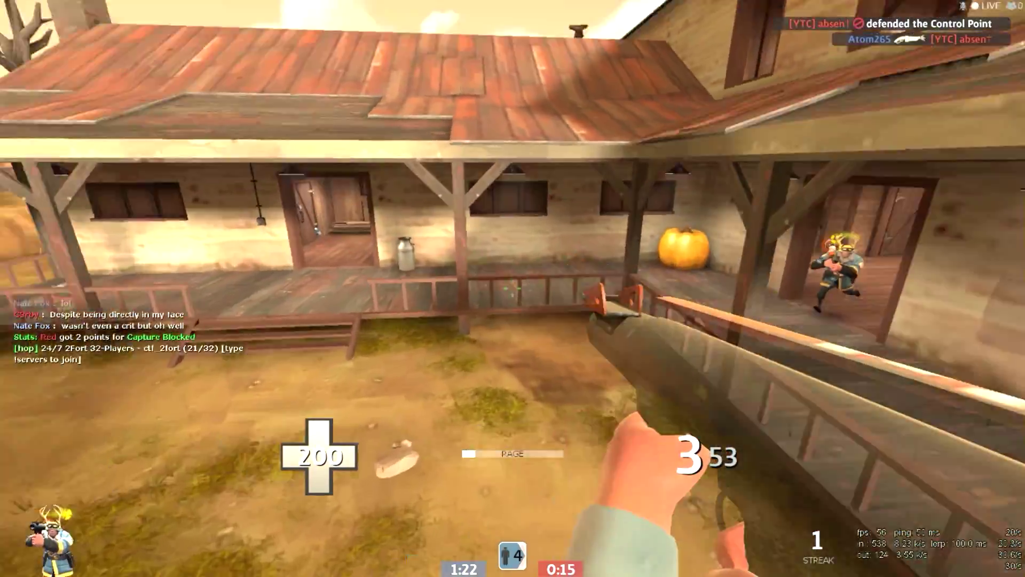
pyautogui.click(512, 288)
pyautogui.press('3')
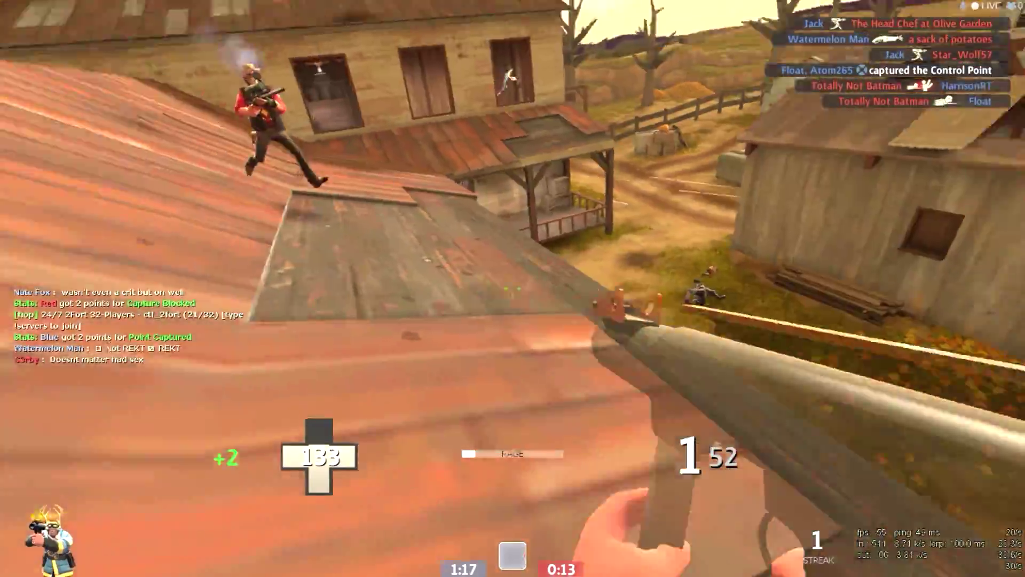
pyautogui.click(513, 288)
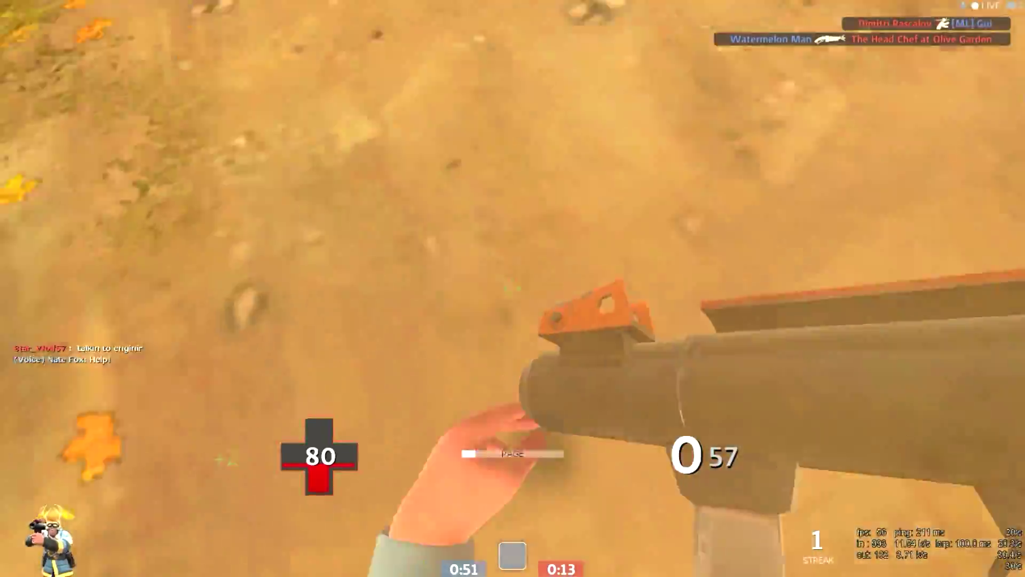
pyautogui.click(513, 289)
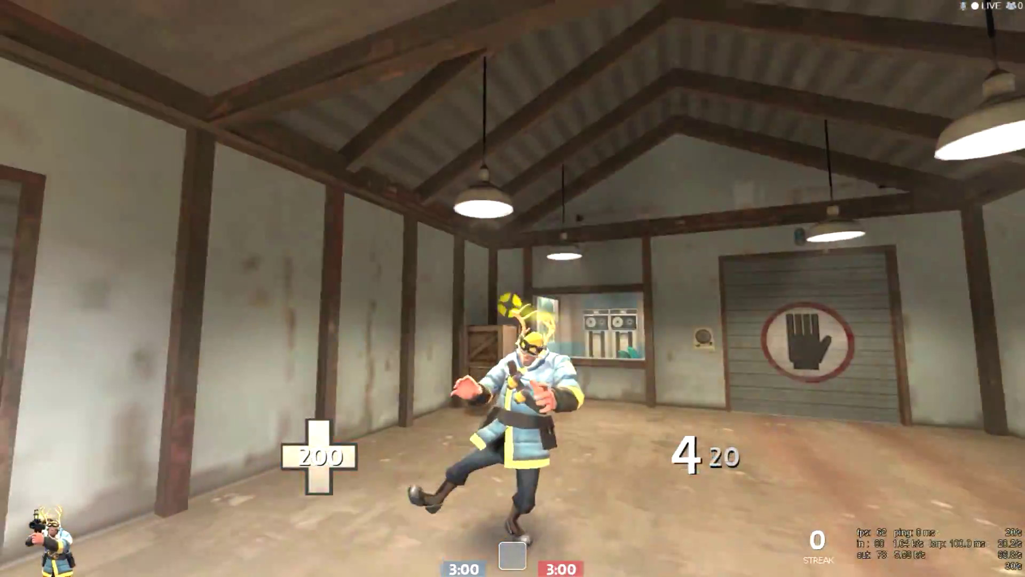
# Set mat_phong to 0 through the console and return to the spawn room to check the shading
pyautogui.press('a')
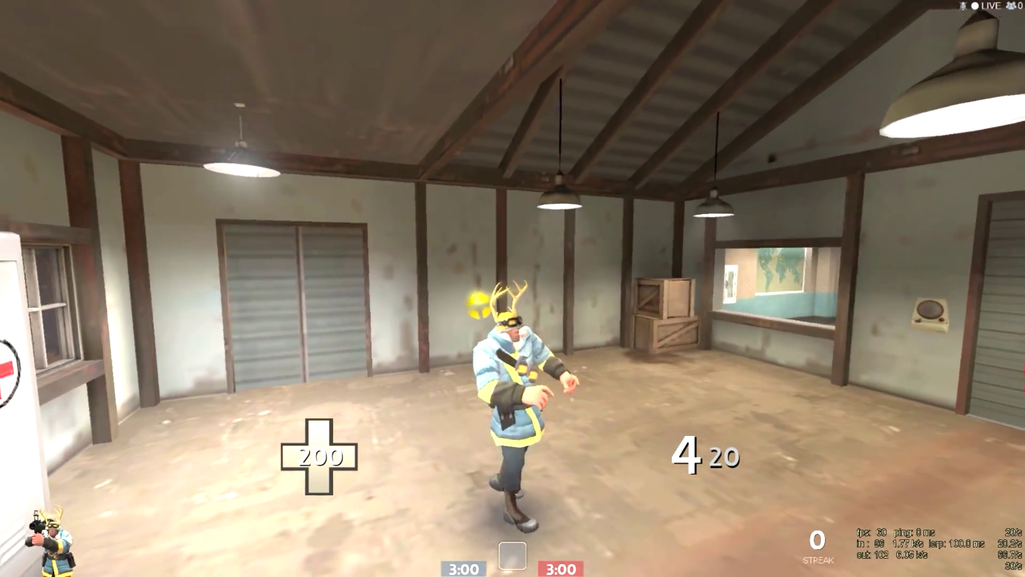
pyautogui.press('a')
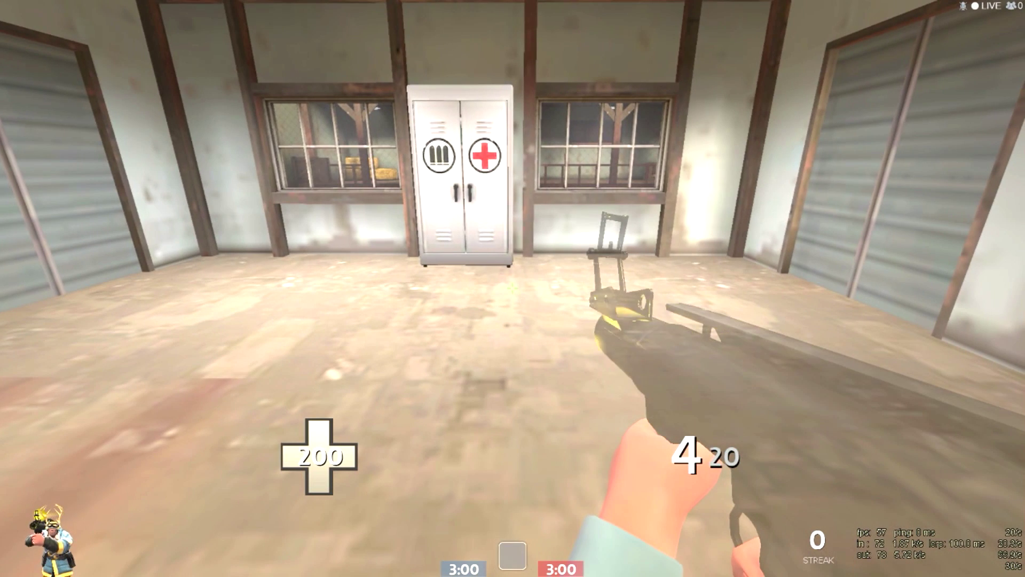
pyautogui.press('`')
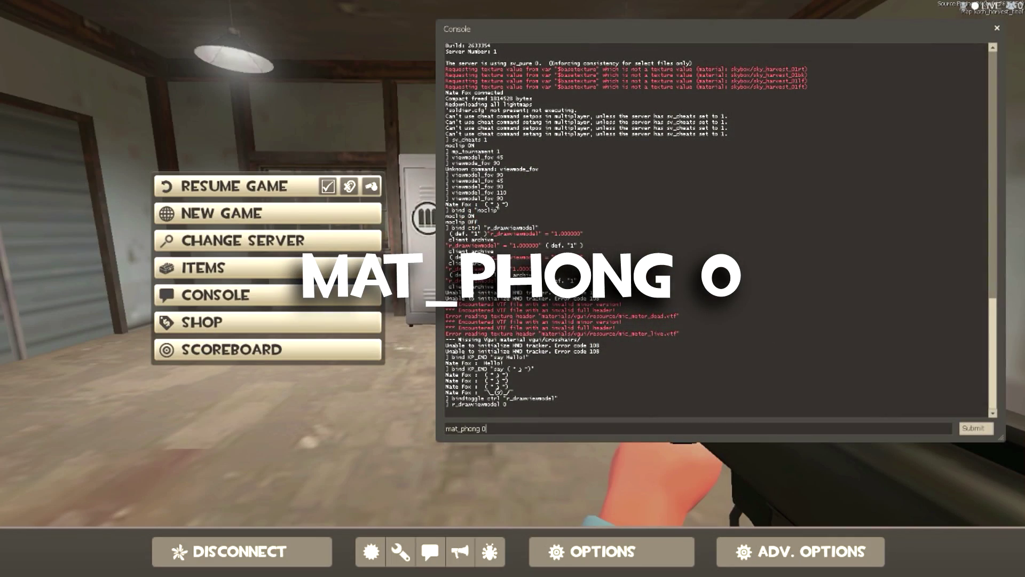
pyautogui.write('mat_phong 0')
pyautogui.press('Return')
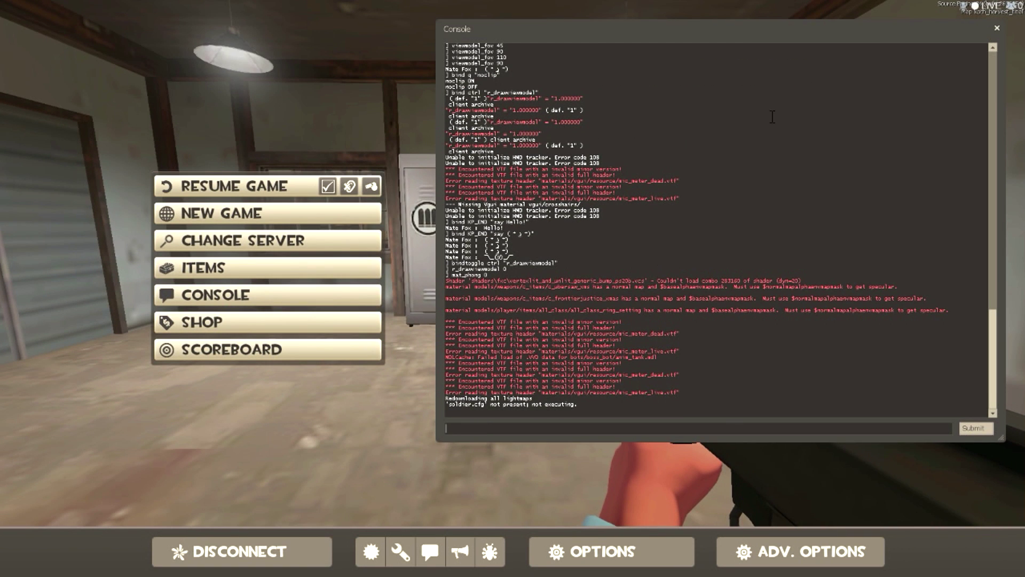
pyautogui.press('Escape')
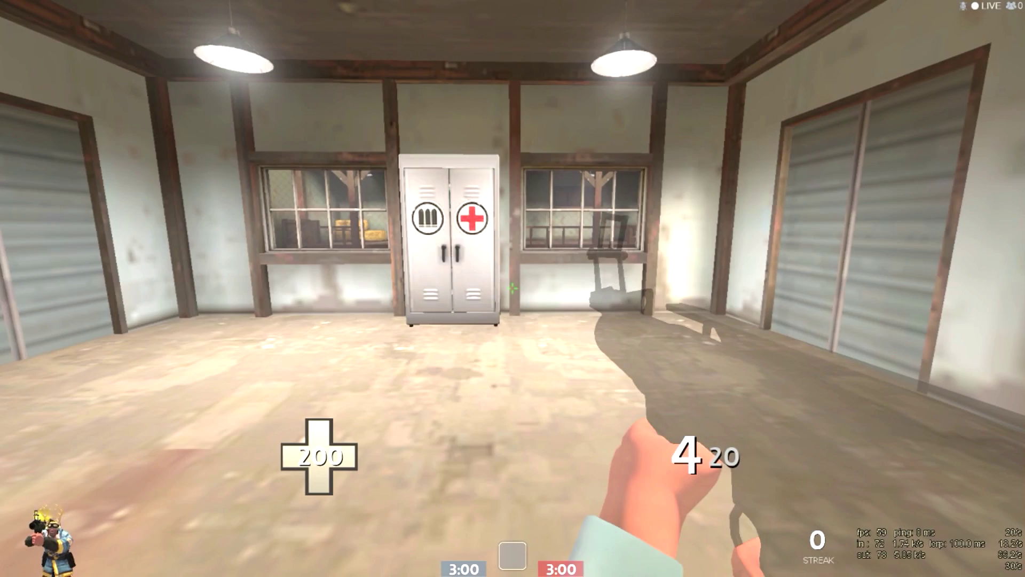
pyautogui.press('g')
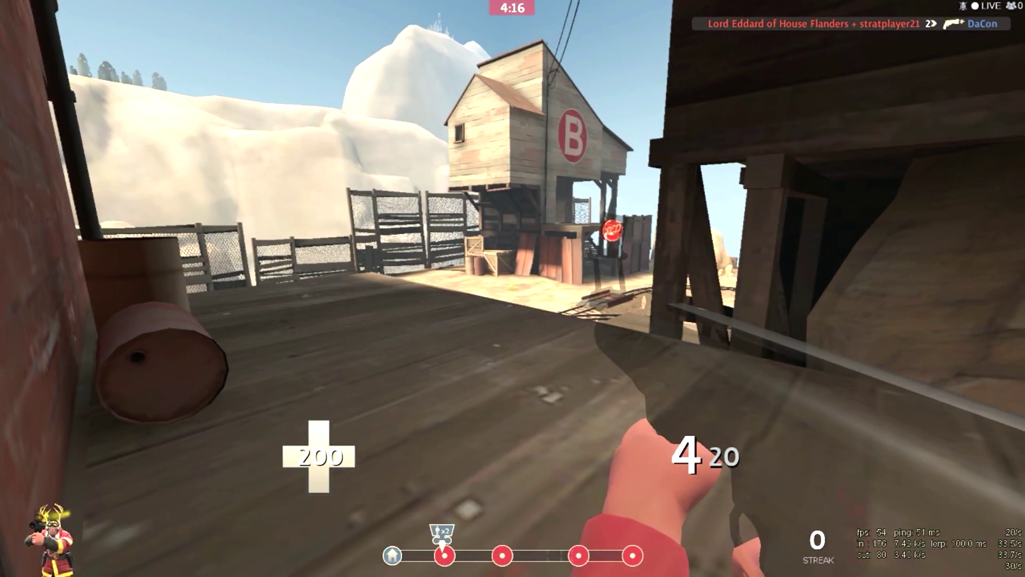
# Write the record command with a demo name placeholder in the console, replace the placeholder with upward1 and start the recording
pyautogui.press('`')
pyautogui.write('record [demoname')
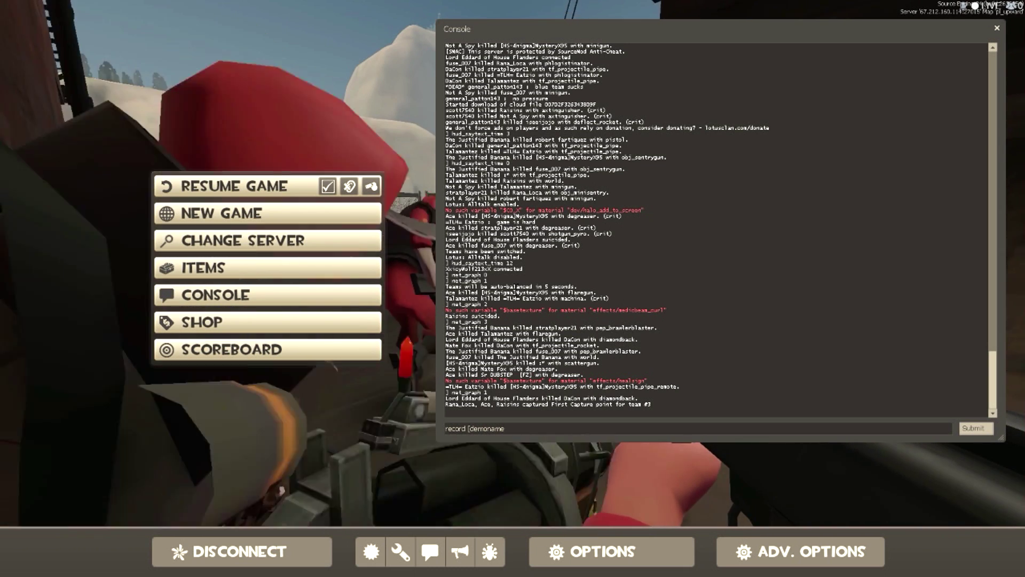
pyautogui.press('BackSpace')
pyautogui.press('BackSpace')
pyautogui.press('BackSpace')
pyautogui.press('BackSpace')
pyautogui.press('BackSpace')
pyautogui.press('BackSpace')
pyautogui.press('BackSpace')
pyautogui.press('BackSpace')
pyautogui.press('BackSpace')
pyautogui.press('BackSpace')
pyautogui.write('upward1')
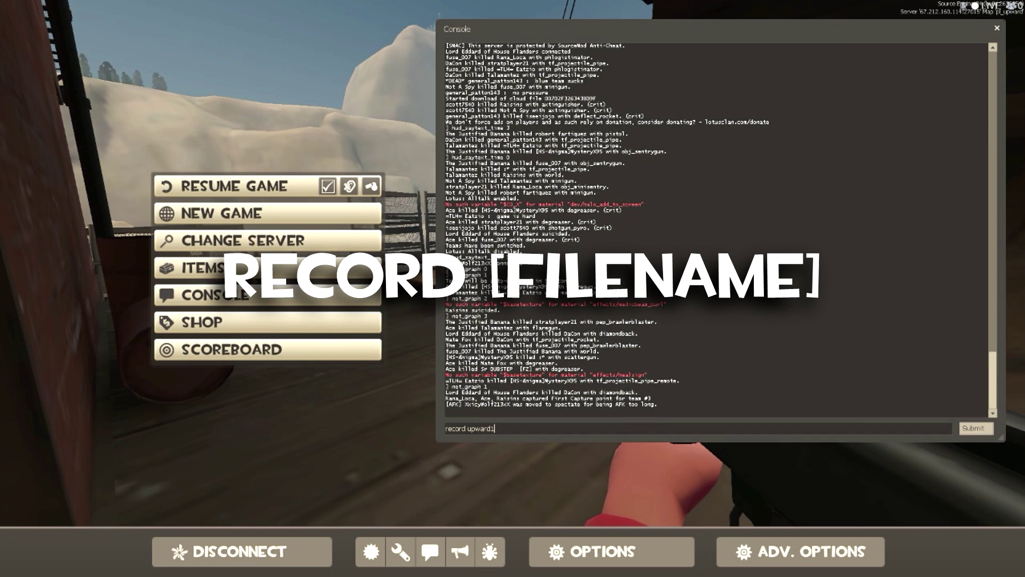
pyautogui.press('Return')
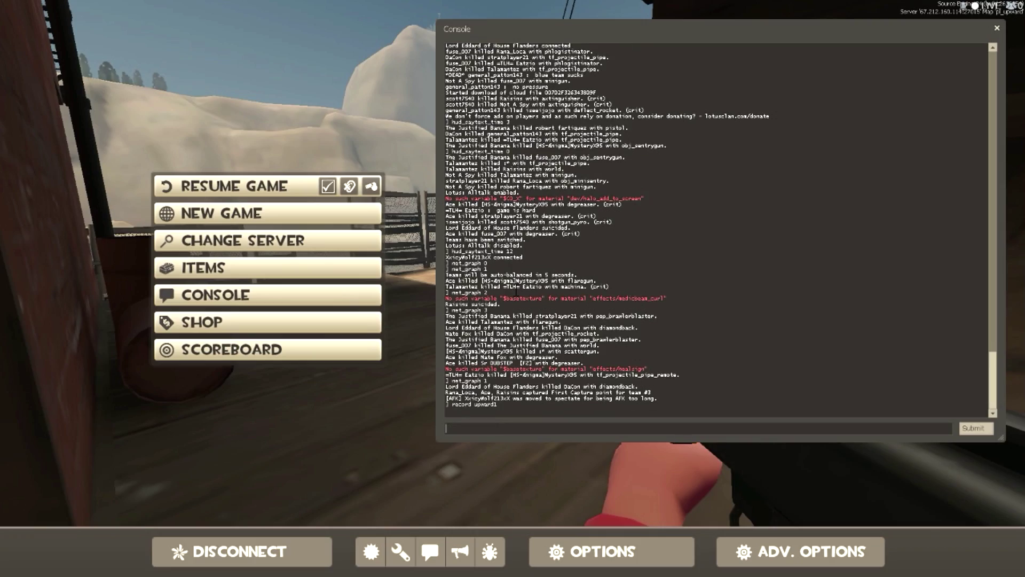
pyautogui.press('Escape')
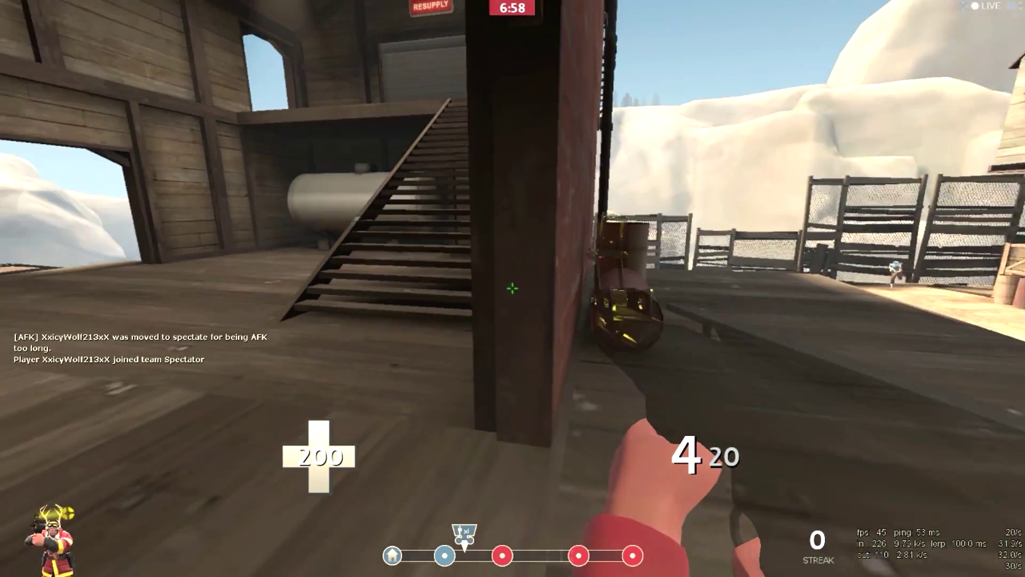
# Move forward past the wooden buildings and fire a rocket to capture gameplay in the demo
pyautogui.press('w')
pyautogui.press('w')
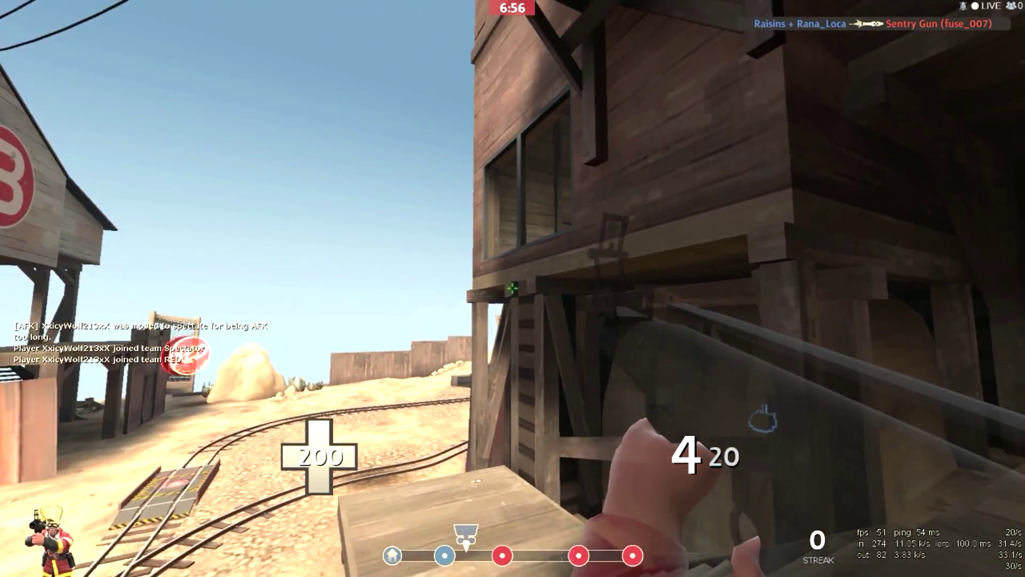
pyautogui.click(513, 288)
pyautogui.press('w')
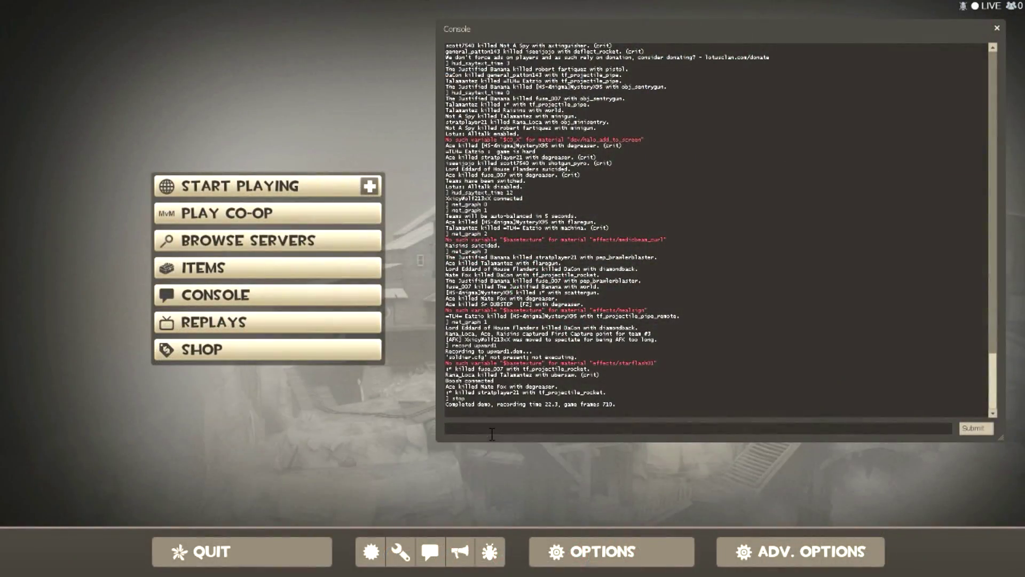
# Play the upward1 demo through the console and resume it at a playback speed of 26.8 %
pyautogui.write('playdemo upward1')
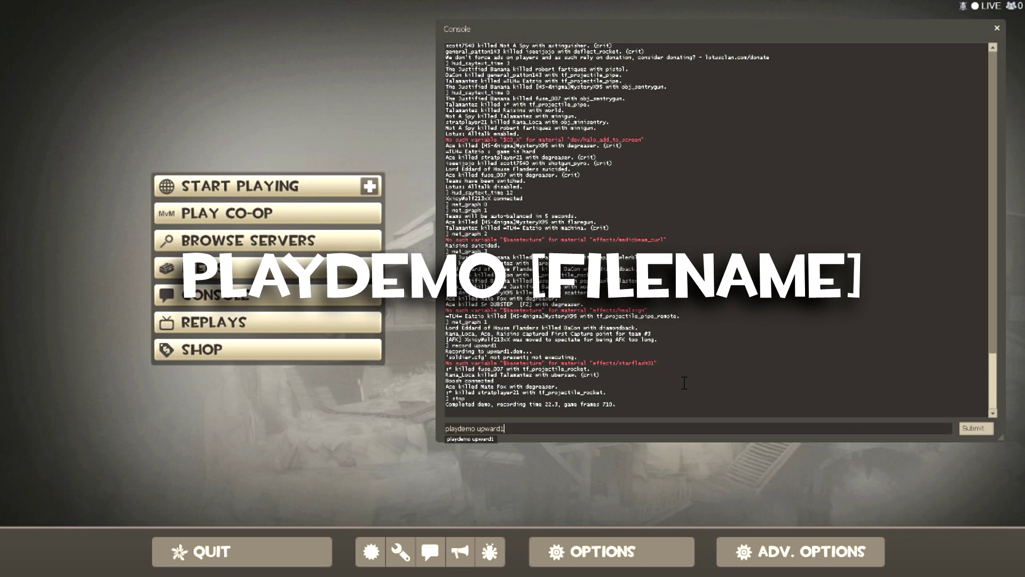
pyautogui.press('Return')
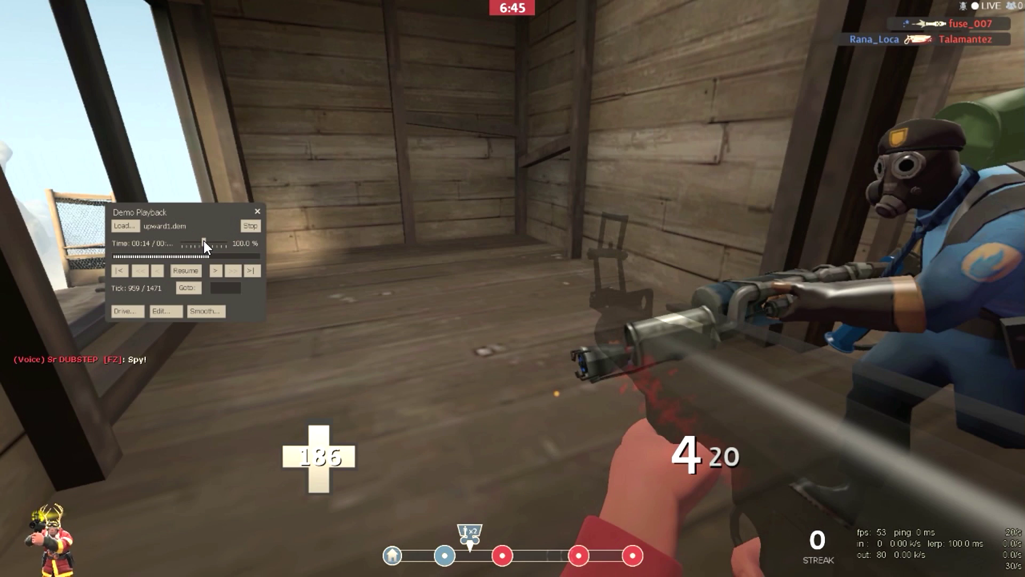
pyautogui.moveTo(204, 240); pyautogui.dragTo(188, 241)
pyautogui.click(185, 270)
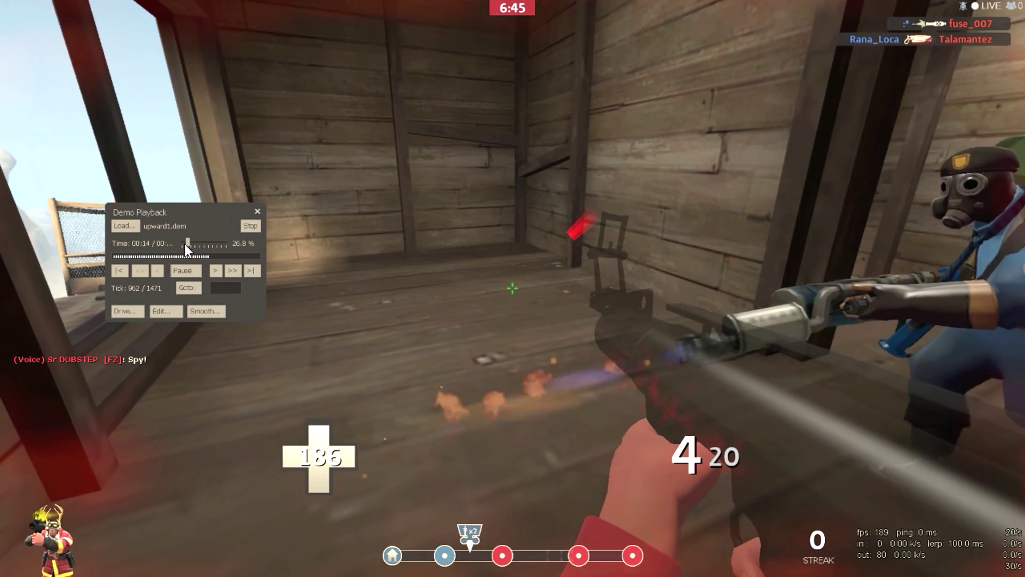
# Reconnect to the current server with the retry console command
pyautogui.press('`')
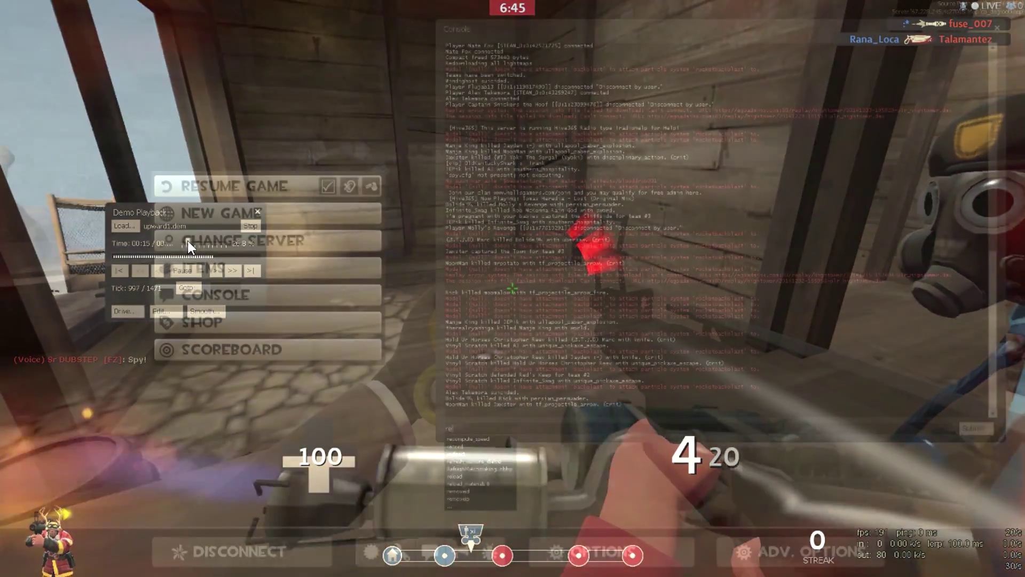
pyautogui.write('try')
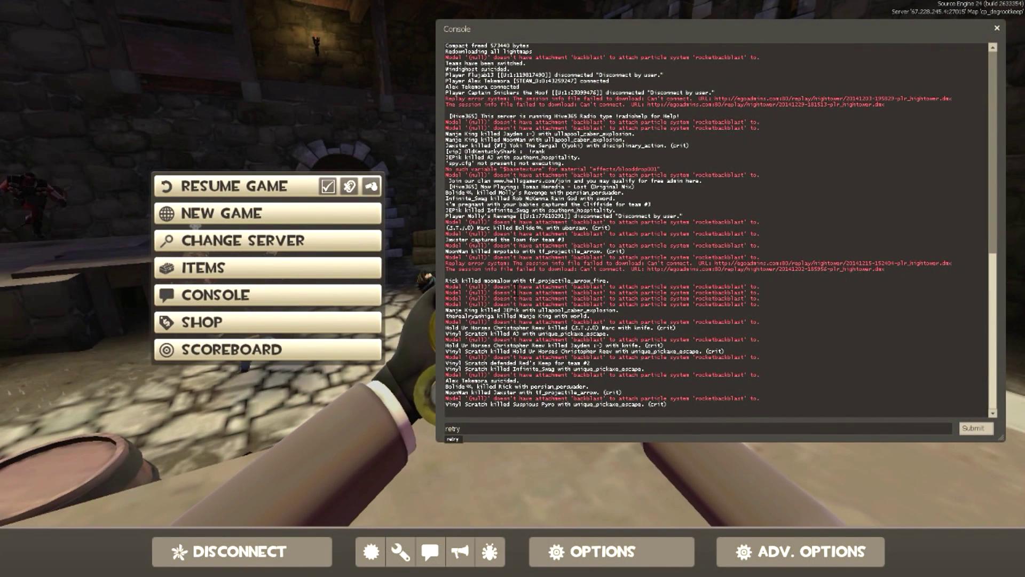
pyautogui.press('Return')
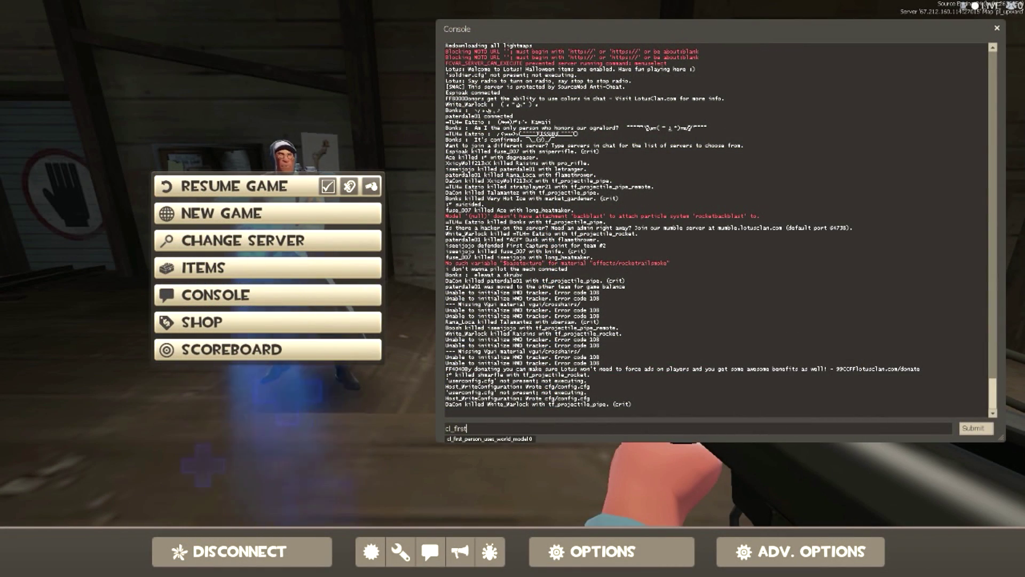
# Set cl_first_person_uses_world_model to 1 in the console and return to the game
pyautogui.press('Tab')
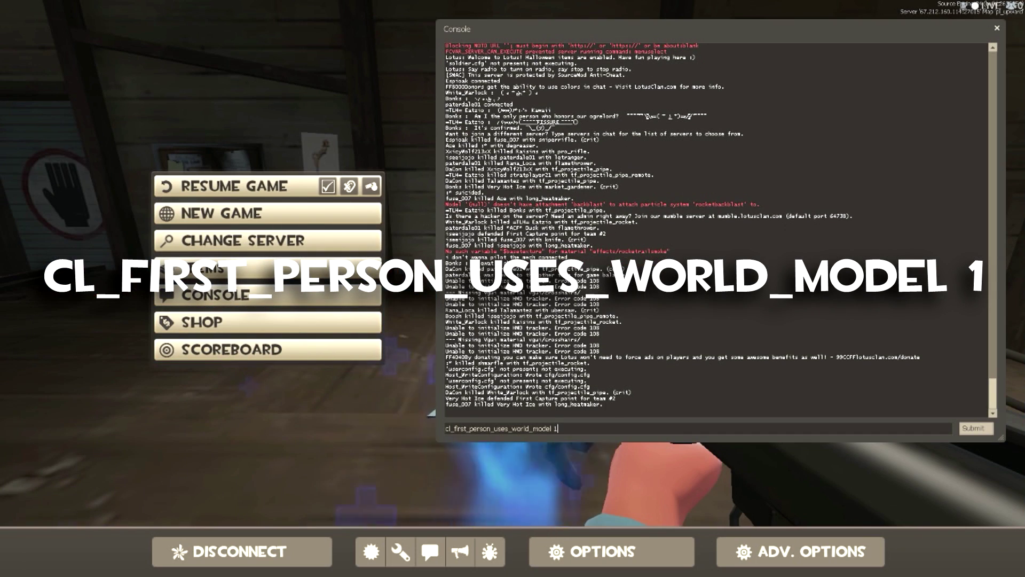
pyautogui.write('1')
pyautogui.press('Return')
pyautogui.press('Escape')
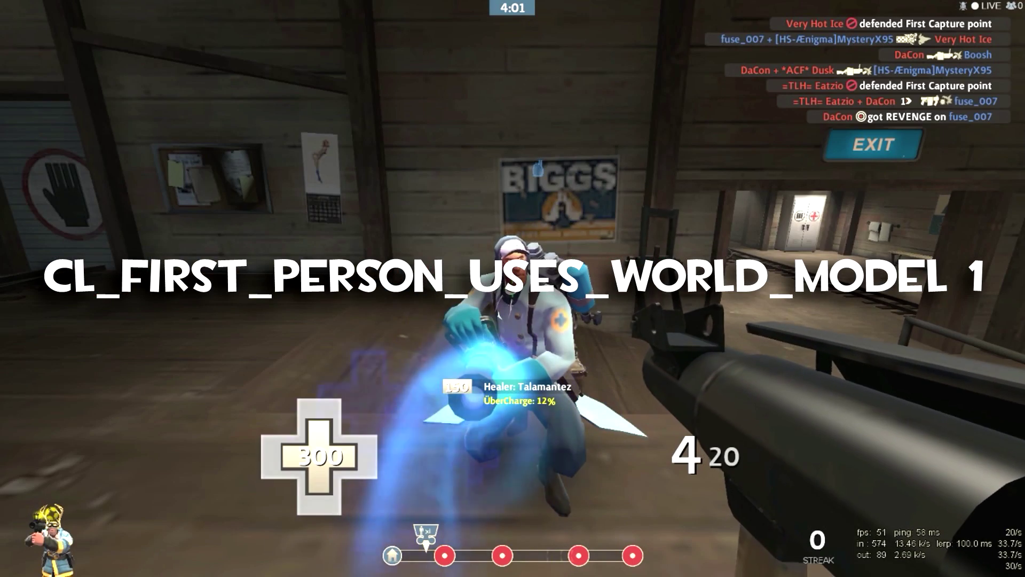
# Equip the rocket launcher, fire two rockets at the lockers and walk toward the exit to try the world-model view
pyautogui.press('1')
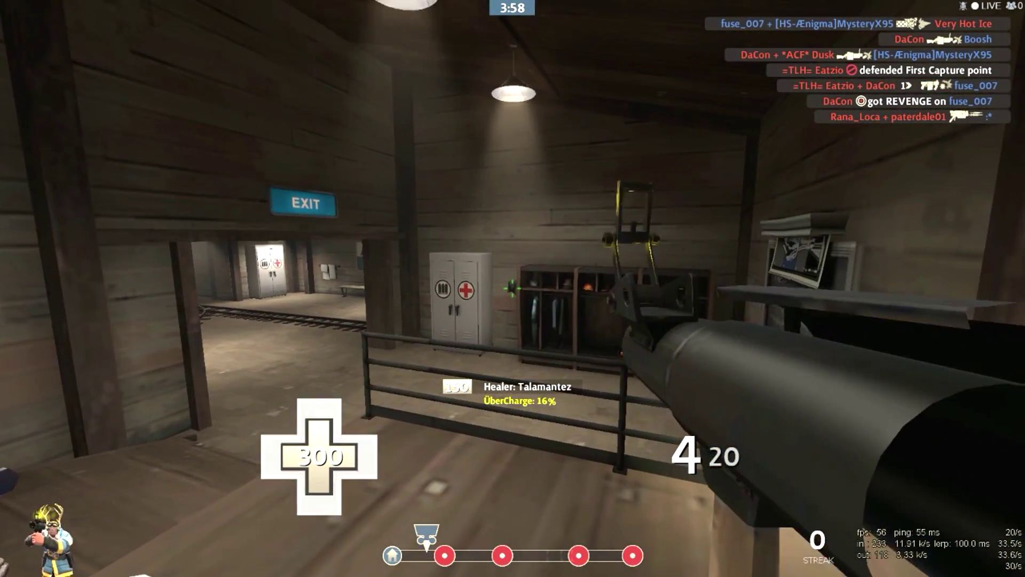
pyautogui.click(513, 289)
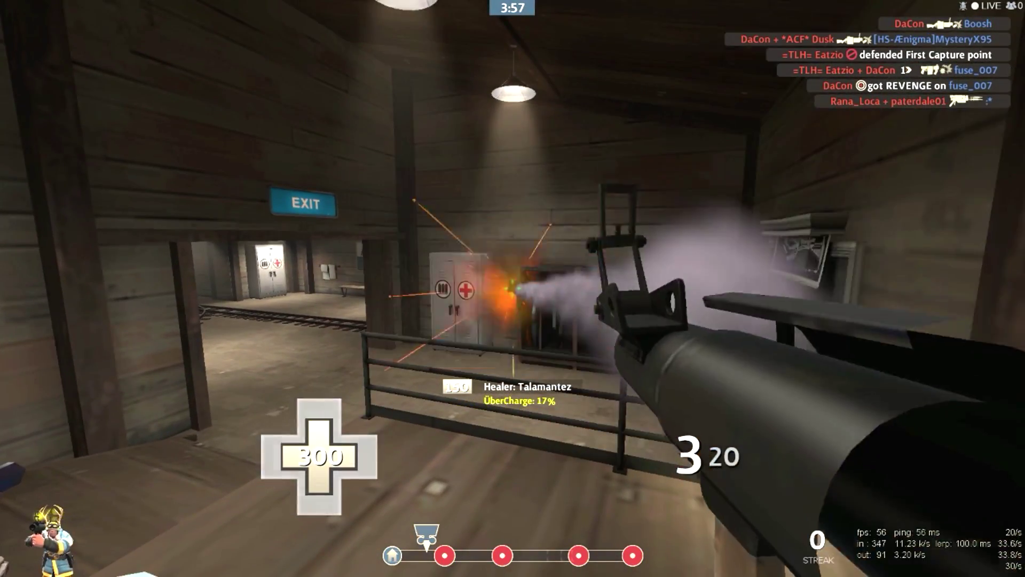
pyautogui.click(513, 288)
pyautogui.press('w')
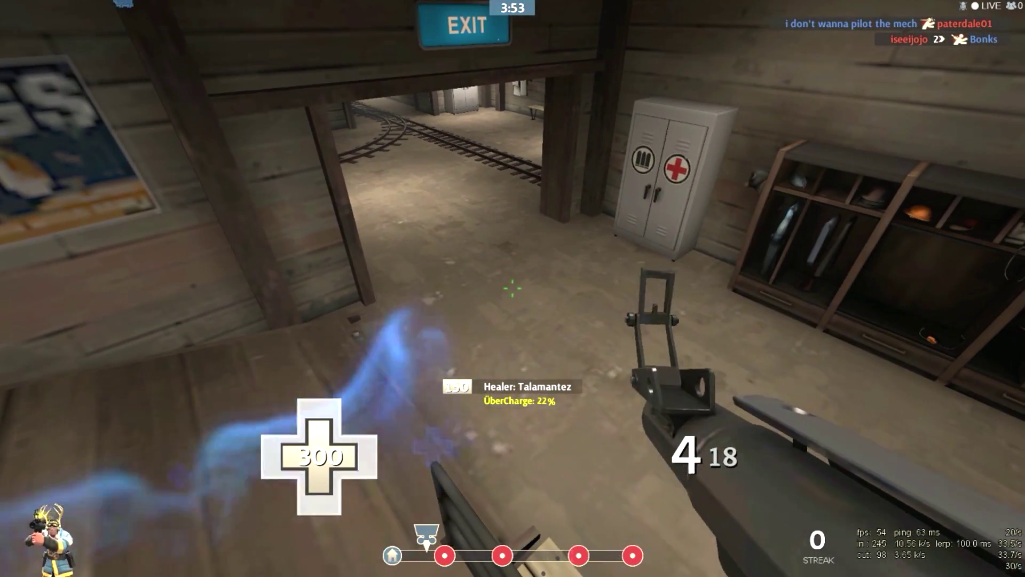
# Change the class to Heavy and try firing the minigun in the world-model view
pyautogui.press(',')
pyautogui.click(656, 270)
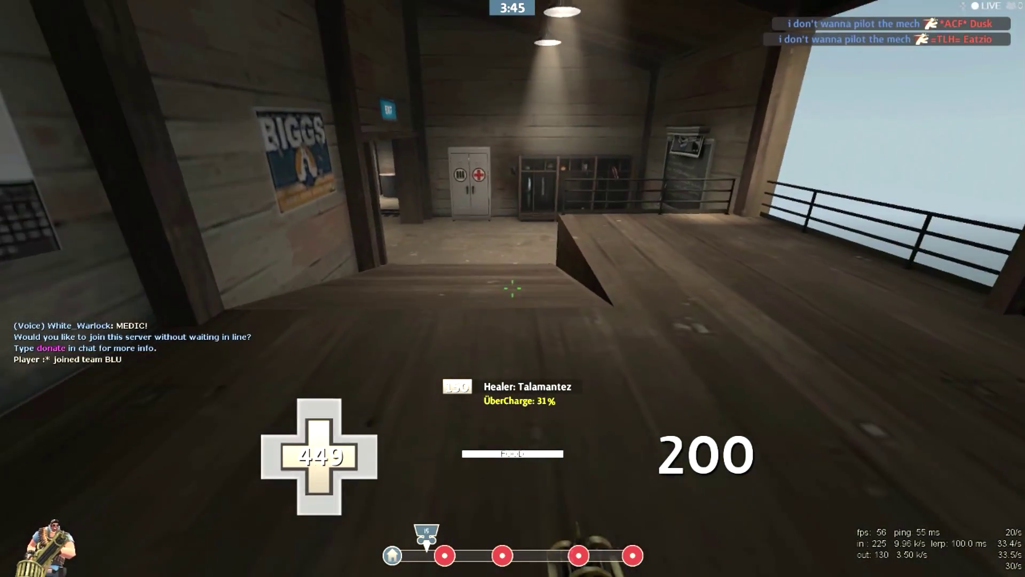
pyautogui.click(513, 289)
pyautogui.moveTo(513, 288); pyautogui.dragTo(513, 288)
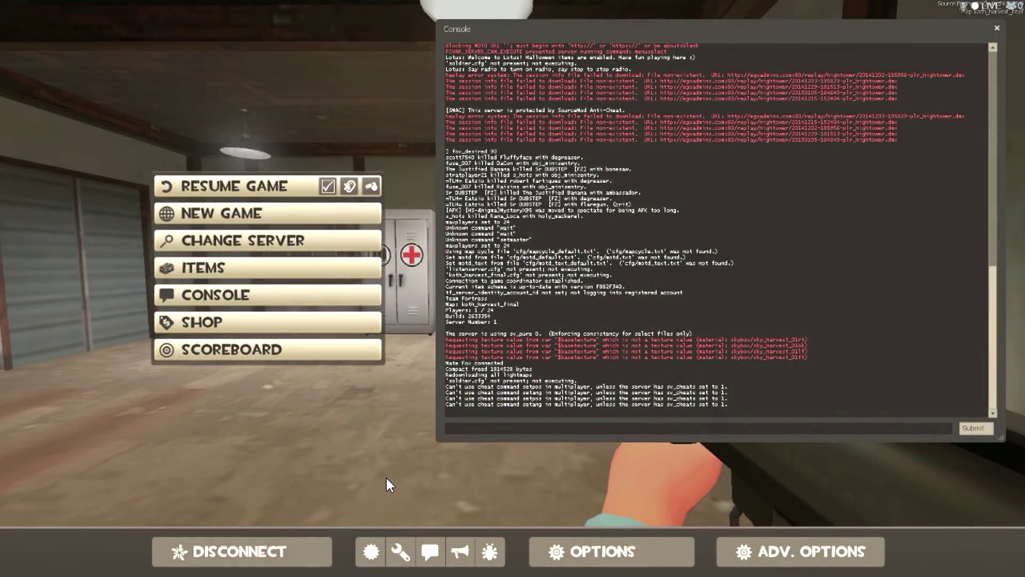
# Enable cheats on the koth_harvest_final server with sv_cheats 1 and return to the game
pyautogui.write('sv_')
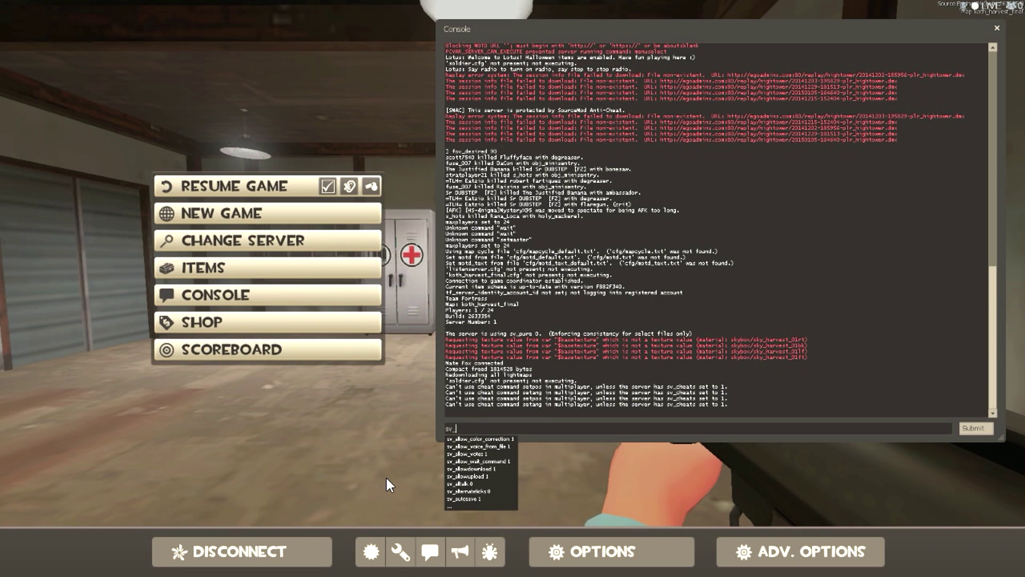
pyautogui.write('cheats 1')
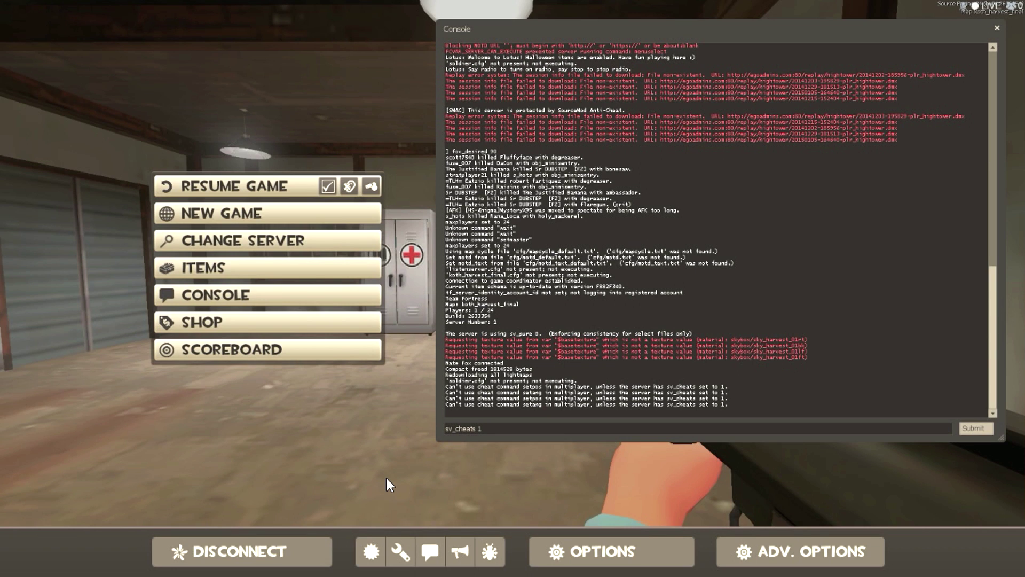
pyautogui.press('Return')
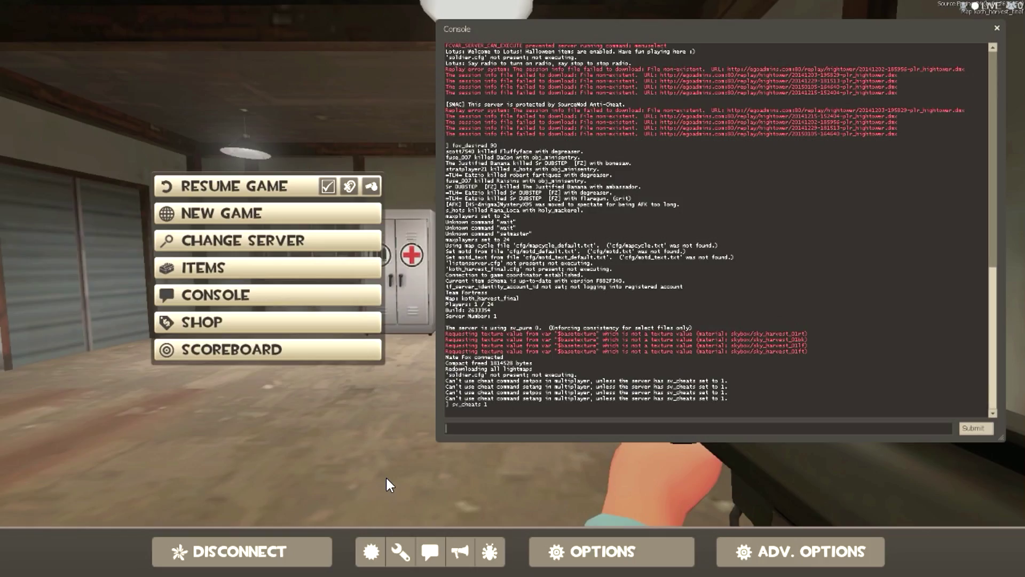
pyautogui.press('Escape')
# Fly out of the spawn room and over the farmyard buildings
pyautogui.press('w')
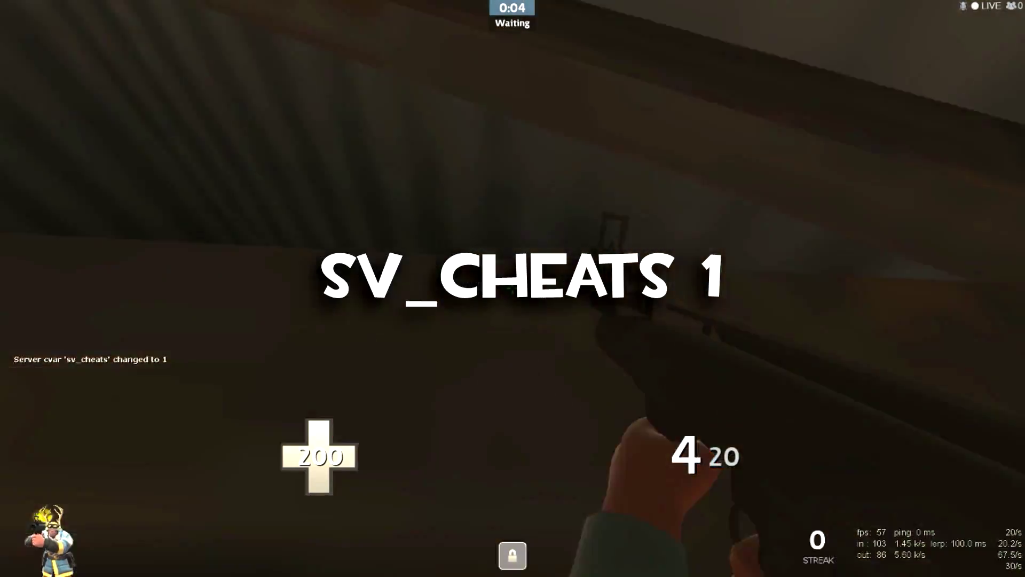
pyautogui.press('w')
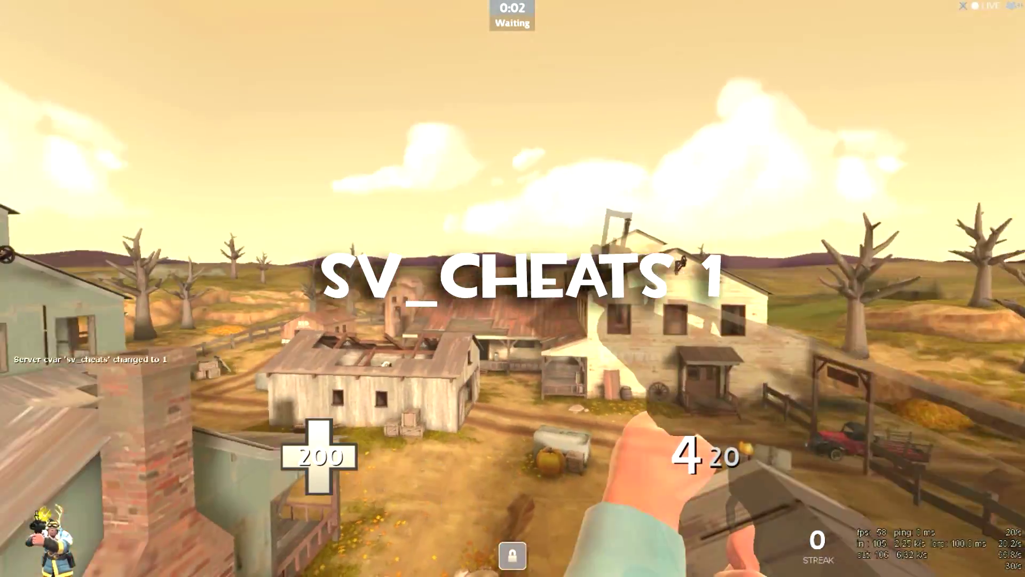
pyautogui.press('s')
pyautogui.press('w')
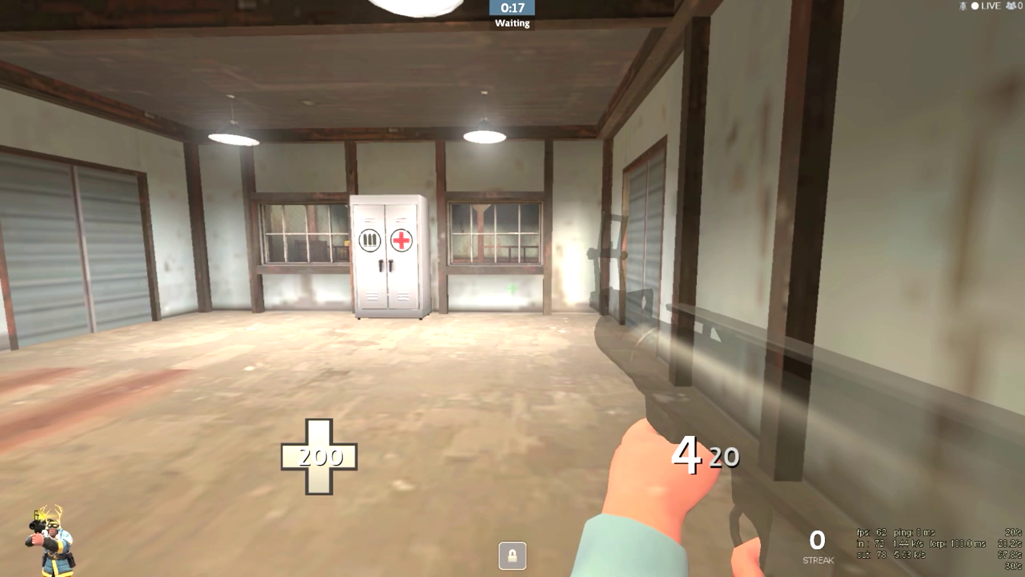
# Enable tournament mode with mp_tournament 1 in the console and return to the game
pyautogui.press('`')
pyautogui.write('m')
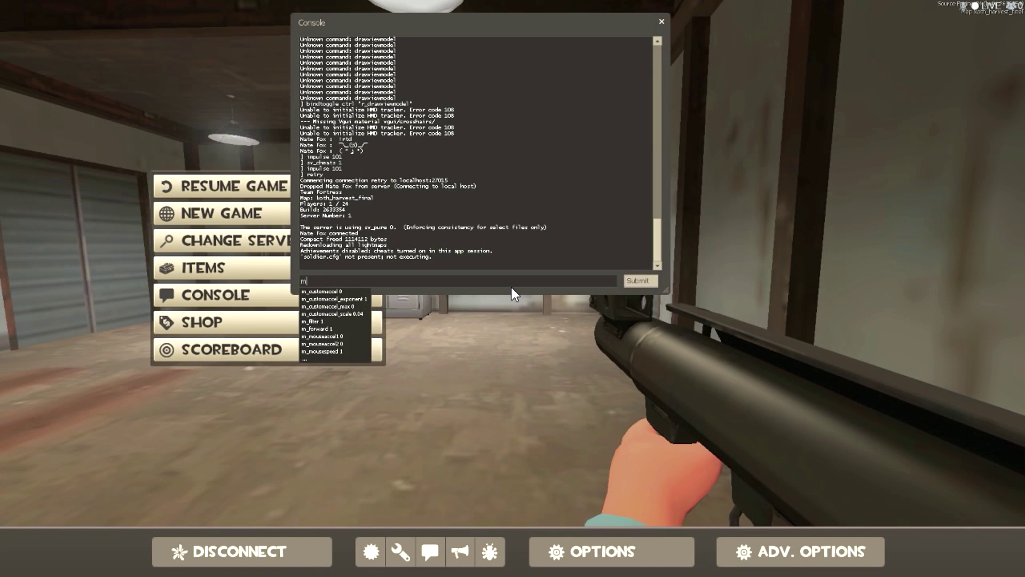
pyautogui.write('p_tournam')
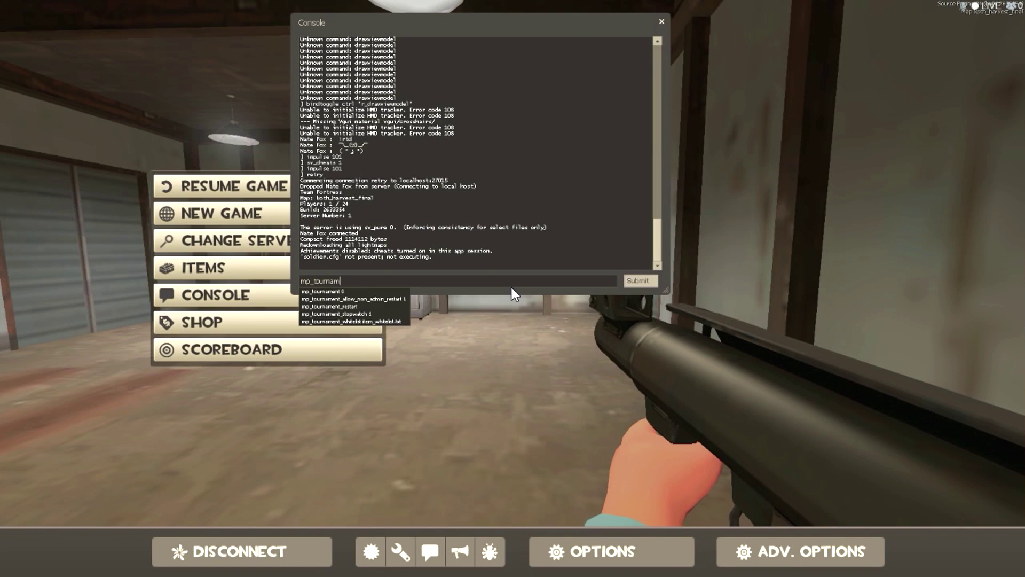
pyautogui.write('ent 1')
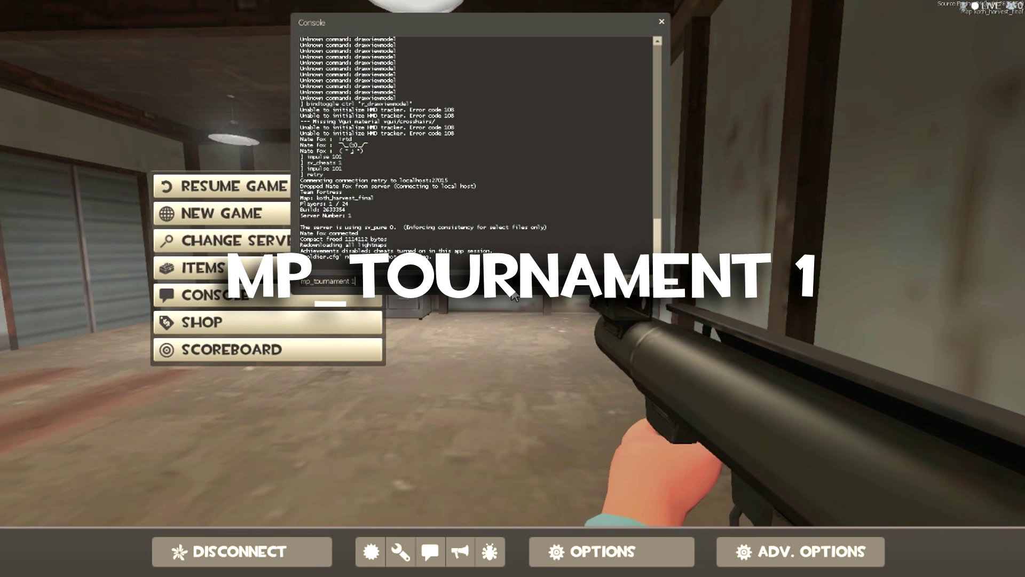
pyautogui.press('Return')
pyautogui.press('`')
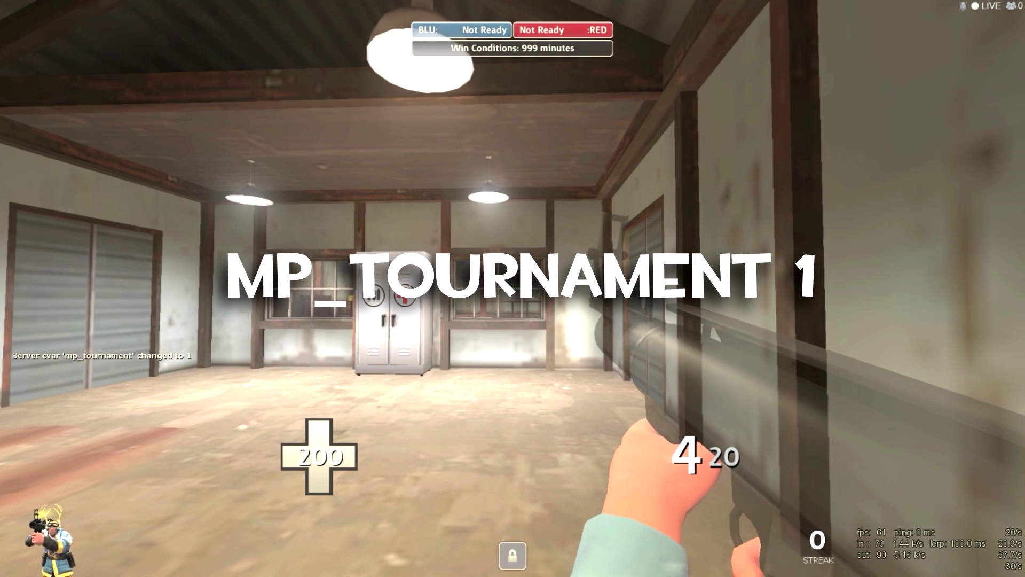
# Reopen the console and write mp_time as the start of a command
pyautogui.moveTo(513, 289)
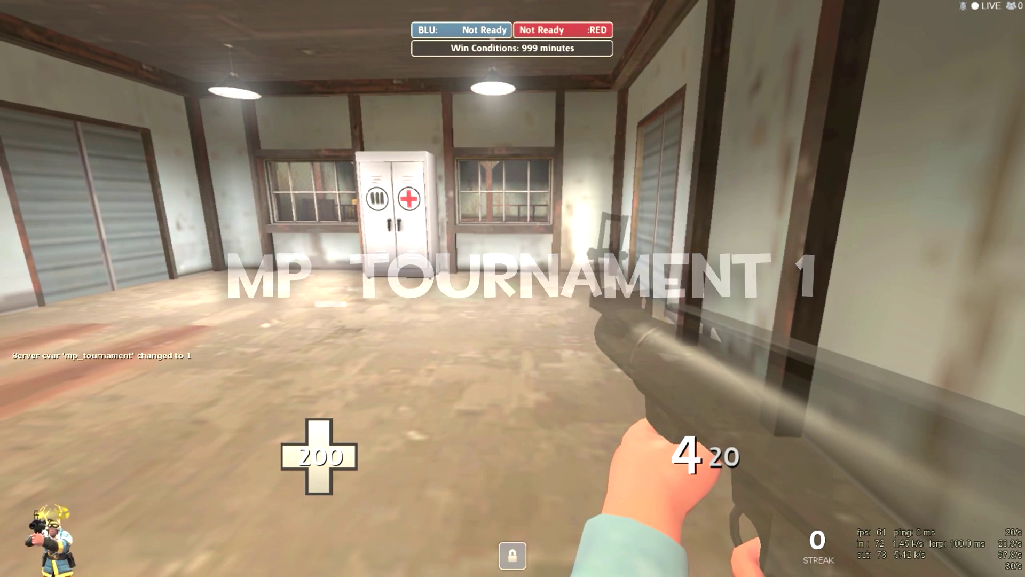
pyautogui.press('`')
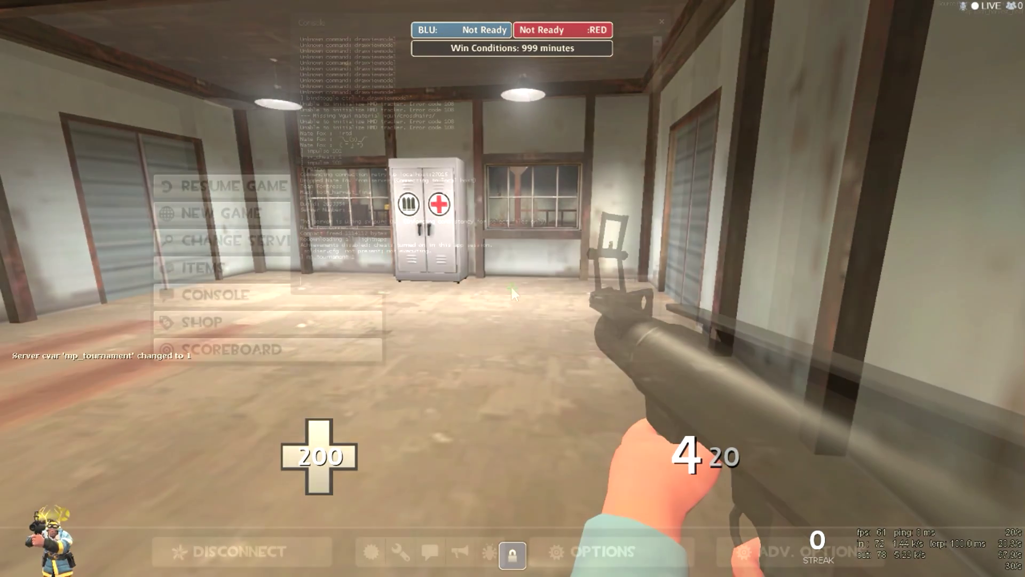
pyautogui.write('mp_time')
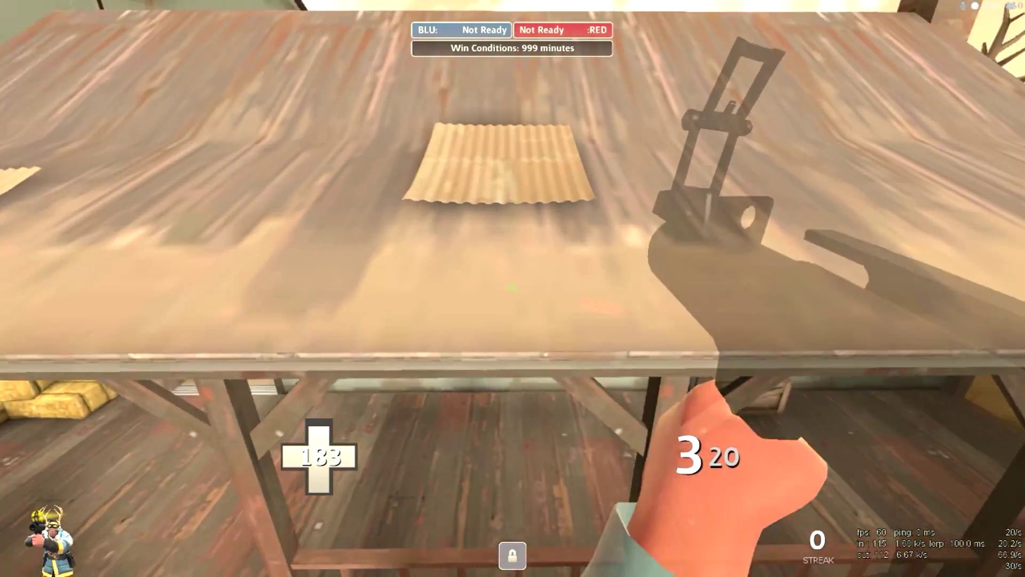
# Rocket jump from the rooftop across the farmyard and back away from the central barn
pyautogui.click(513, 288)
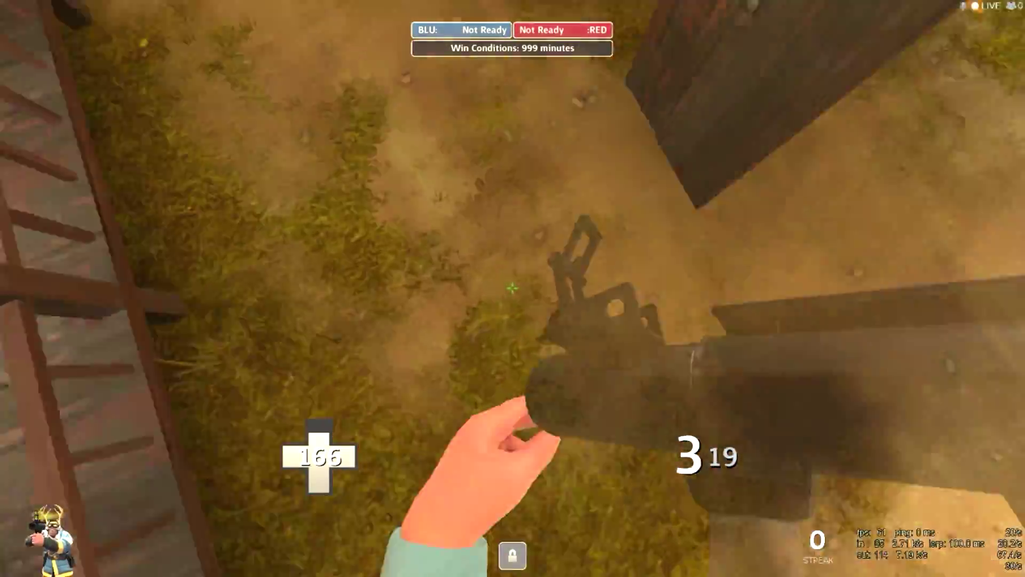
pyautogui.click(512, 288)
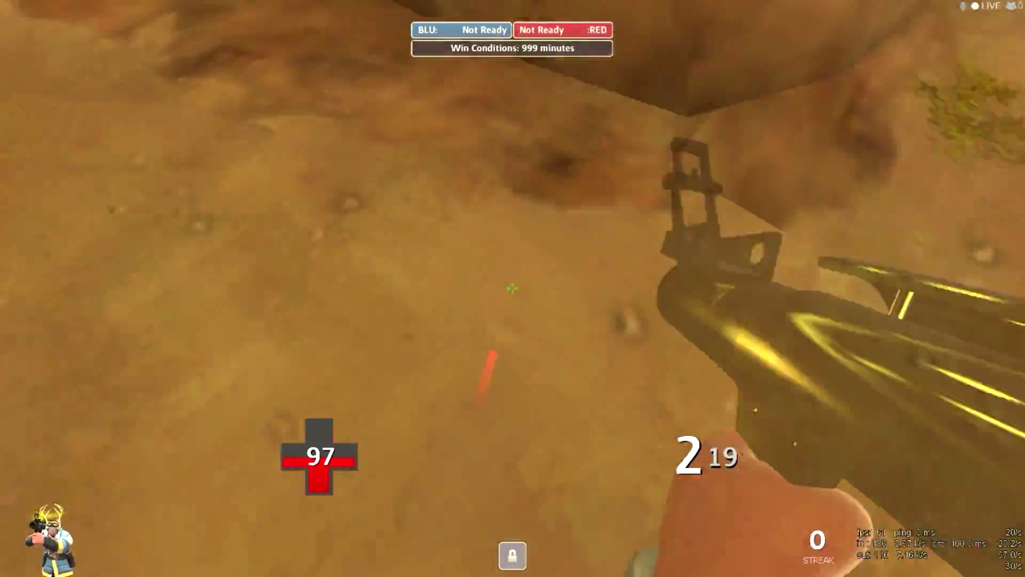
pyautogui.click(512, 288)
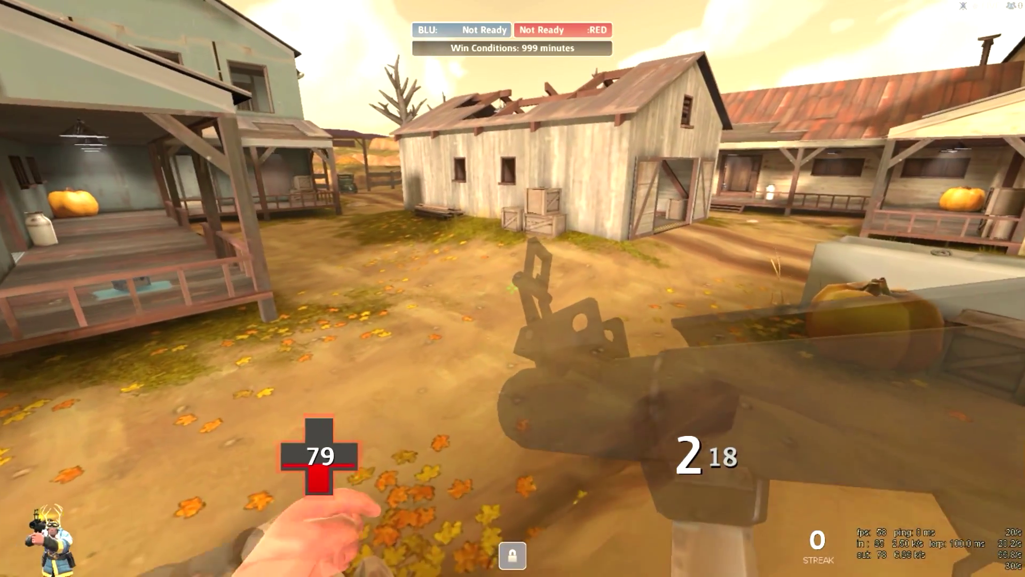
pyautogui.press('s')
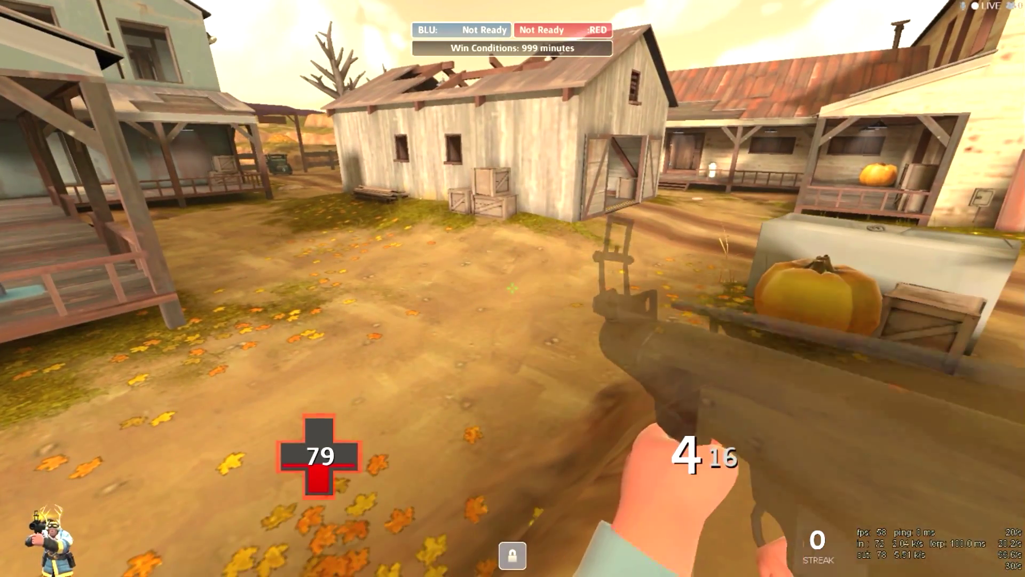
# Boost the player's health with the hurtme -1000000 console command and return to the game
pyautogui.press('`')
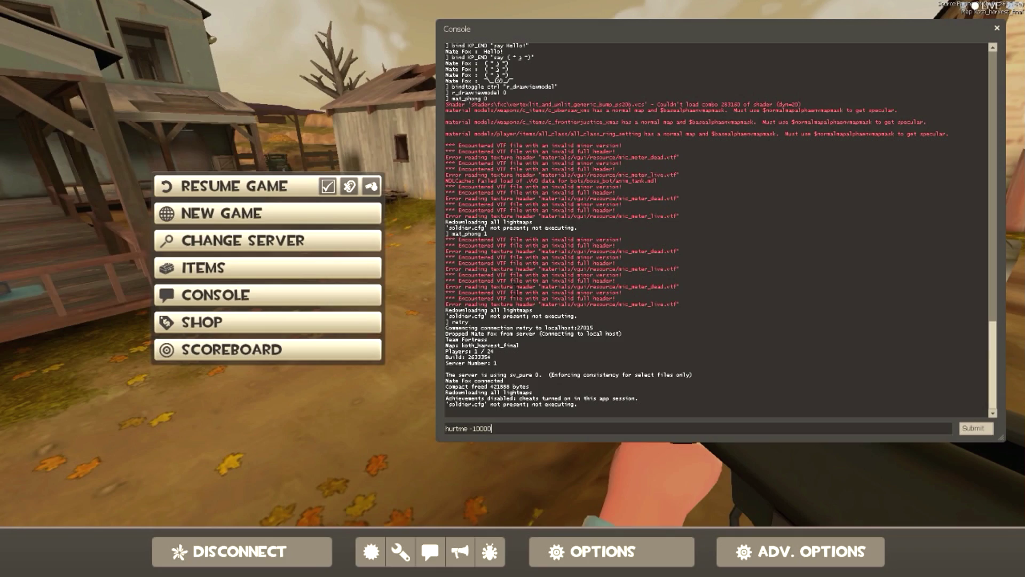
pyautogui.press('Return')
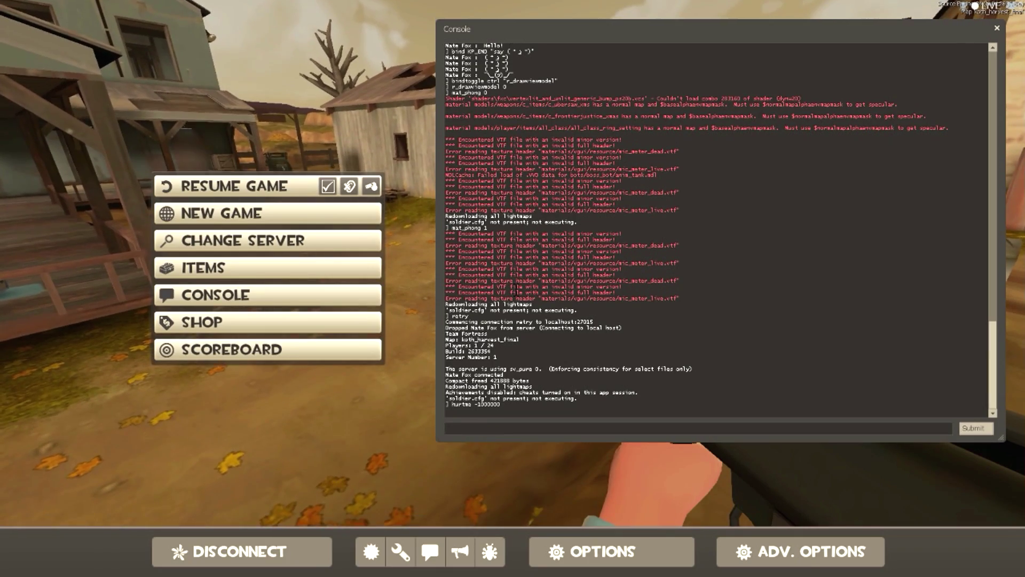
pyautogui.press('Escape')
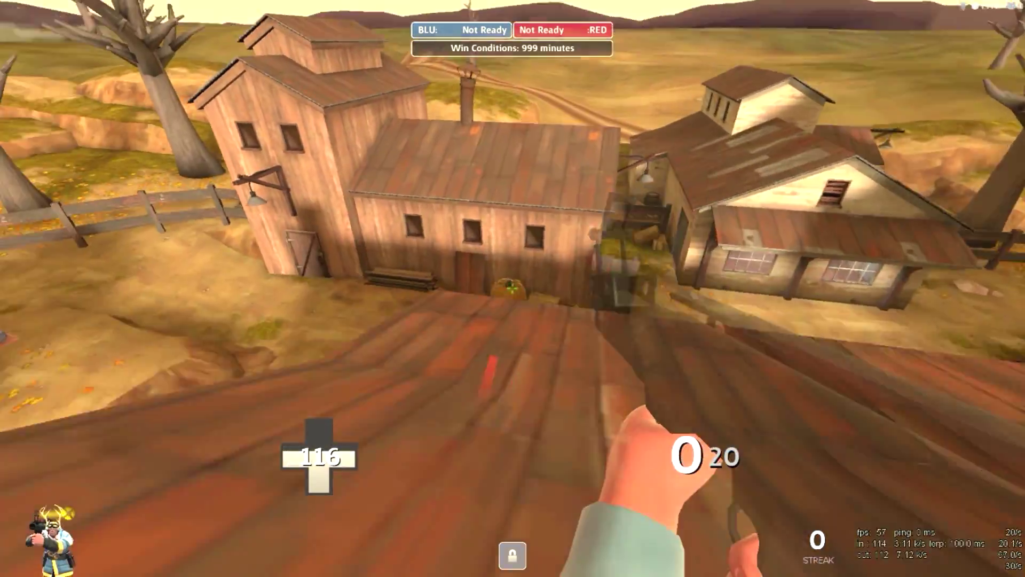
# Move from the rooftops down into the farmyard and refill health and ammo with the impulse 101 console command
pyautogui.press('w')
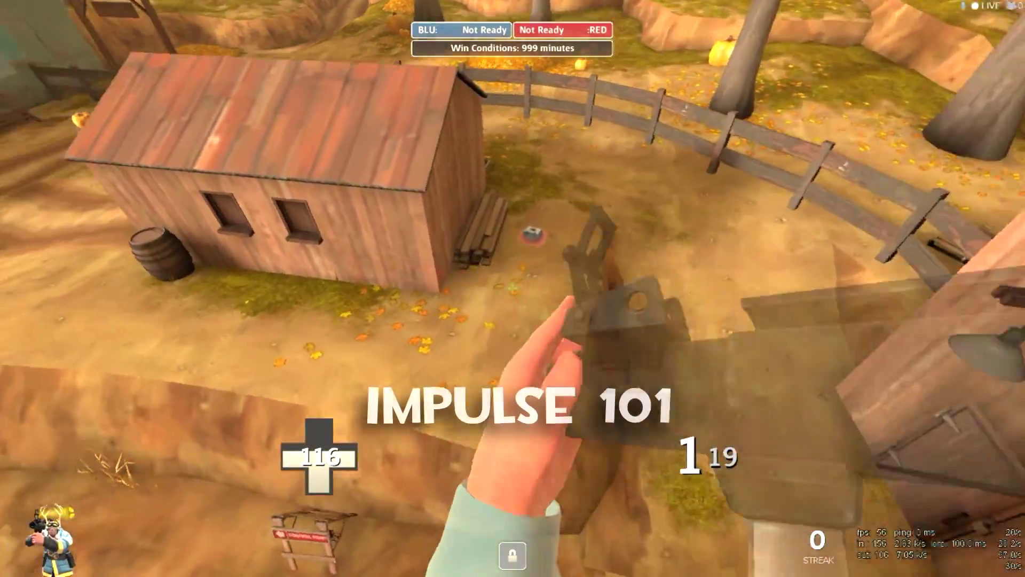
pyautogui.press('w')
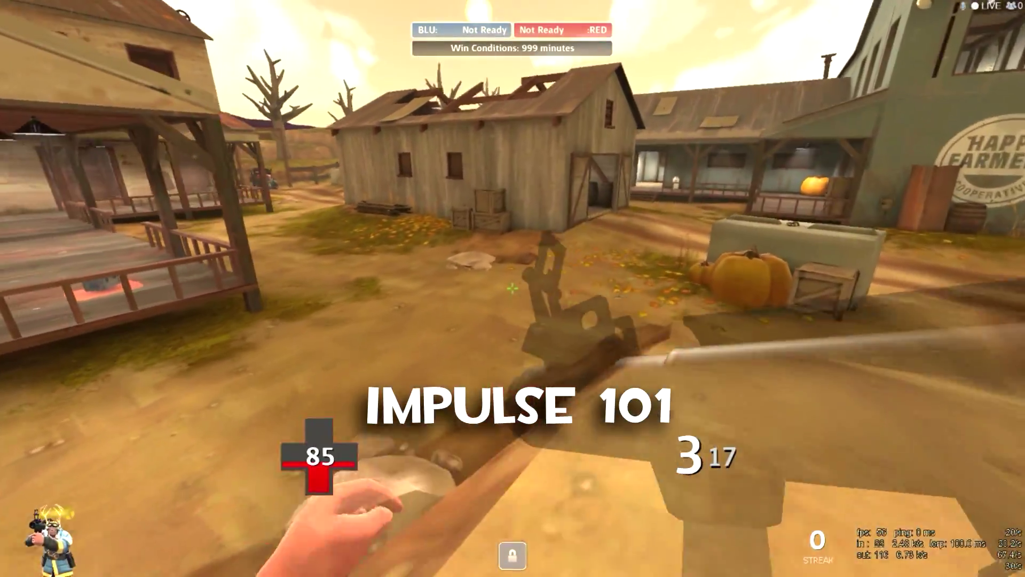
pyautogui.press('`')
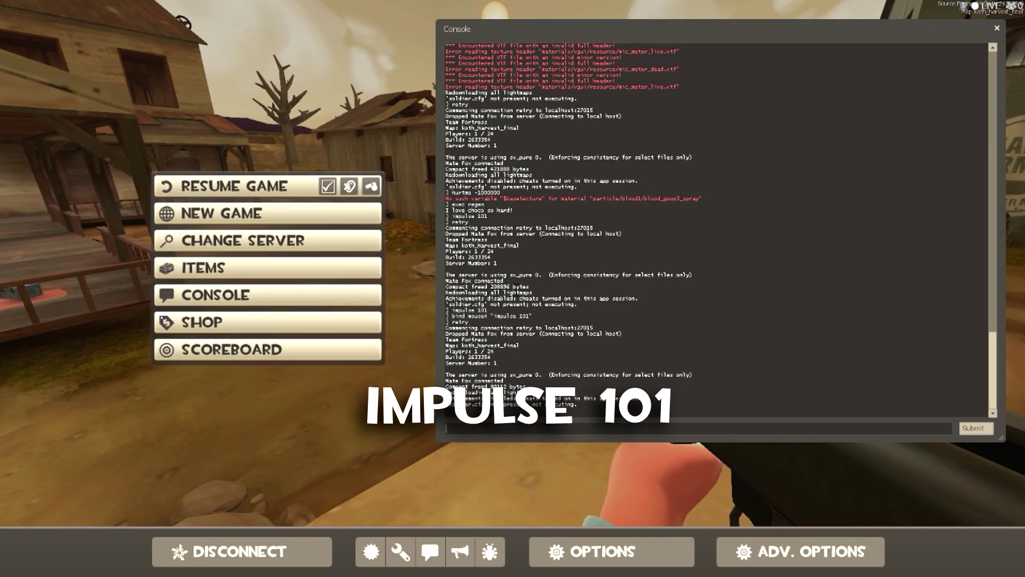
pyautogui.write('impulse 101')
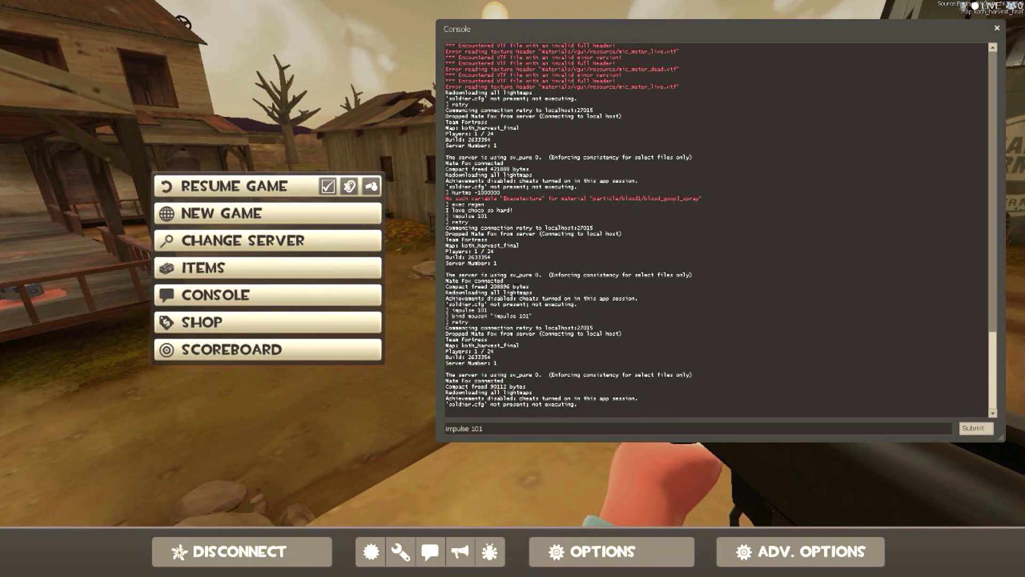
pyautogui.press('Escape')
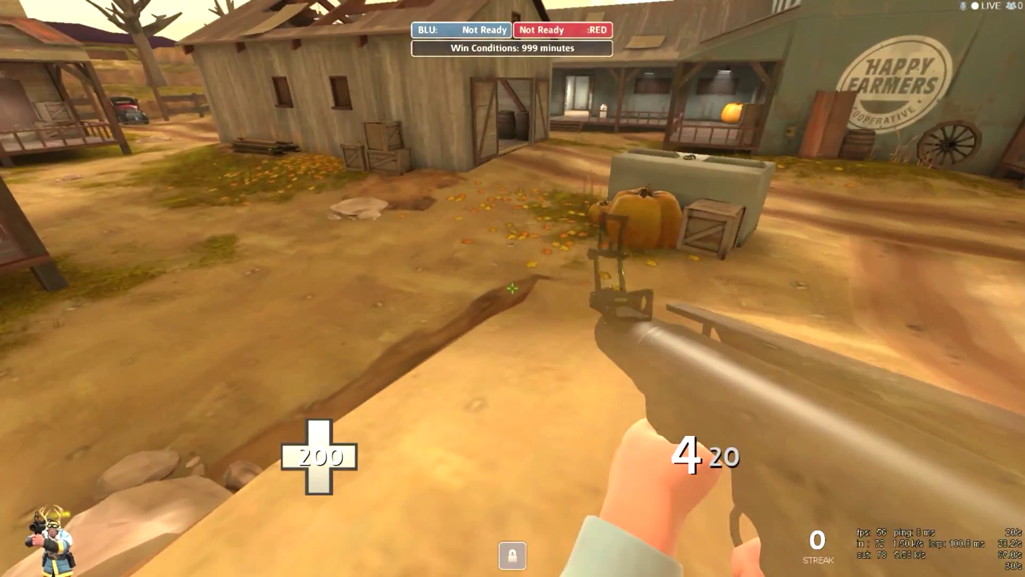
# Rocket jump onto the rooftops and fire more rockets over the farmyard
pyautogui.press('space')
pyautogui.click(511, 288)
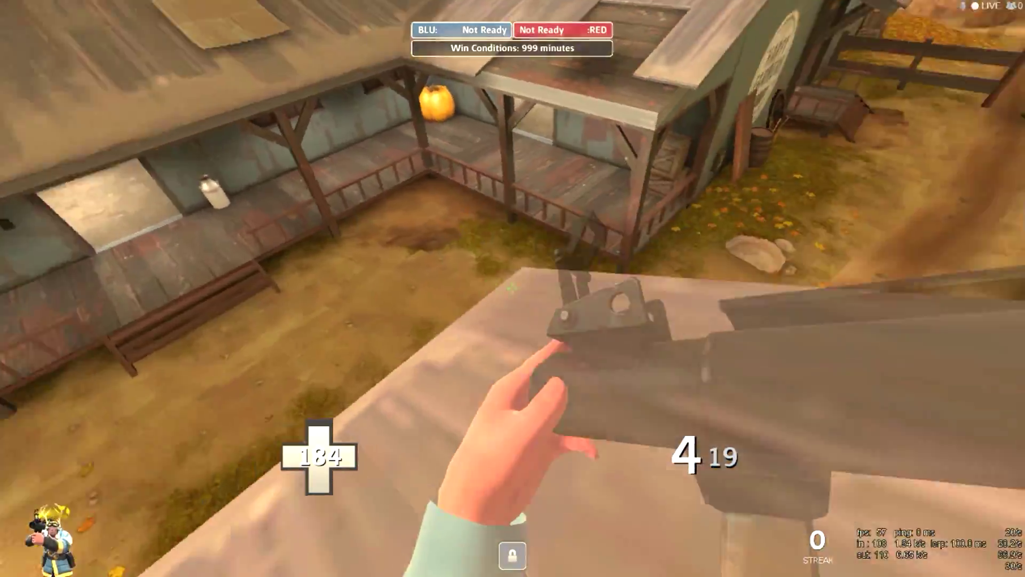
pyautogui.click(511, 288)
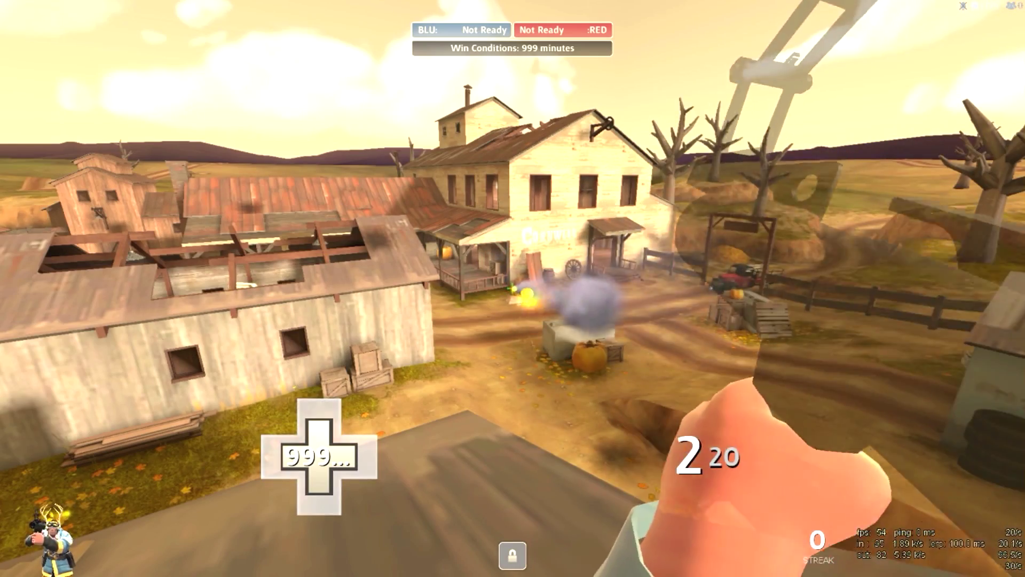
pyautogui.click(512, 288)
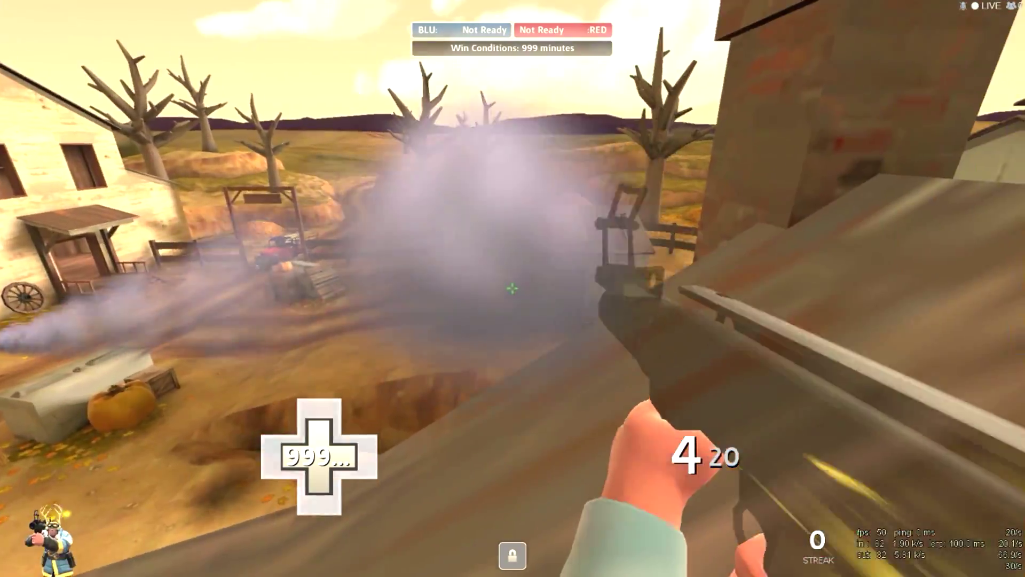
# Rocket jump along the sloping rooftops and fire rockets across the red roof
pyautogui.click(513, 289)
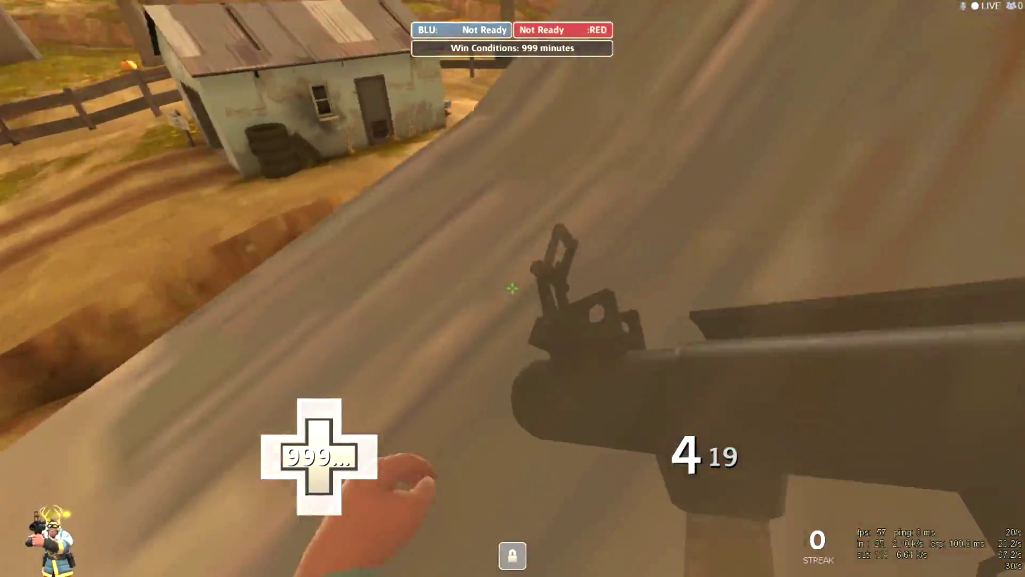
pyautogui.click(513, 288)
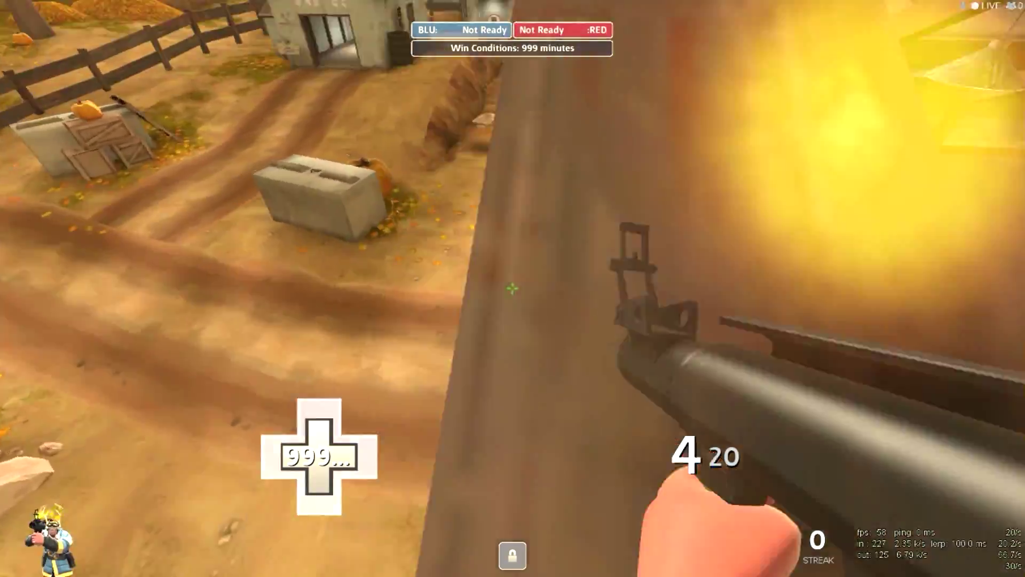
pyautogui.click(513, 288)
pyautogui.click(513, 288)
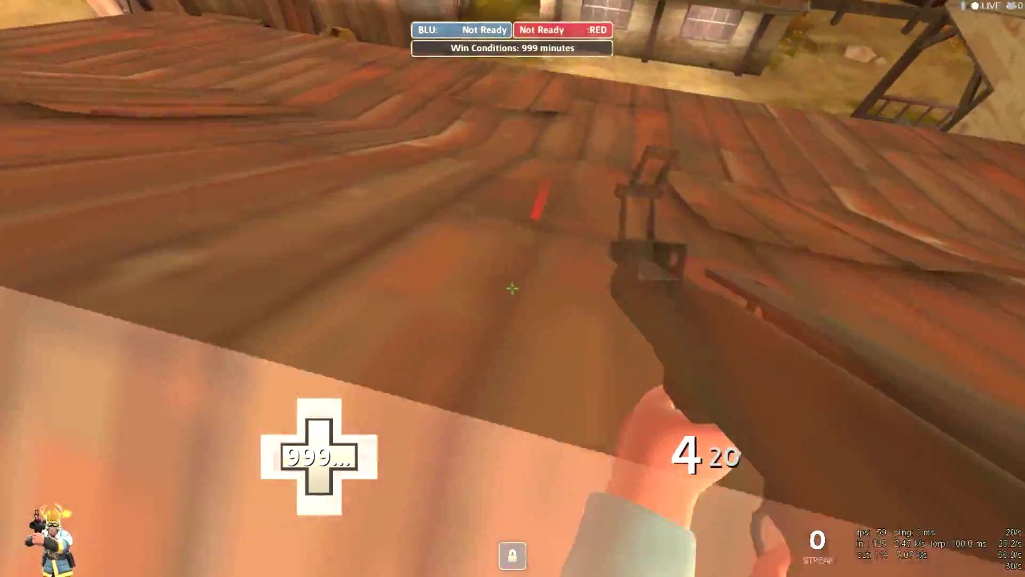
pyautogui.click(513, 288)
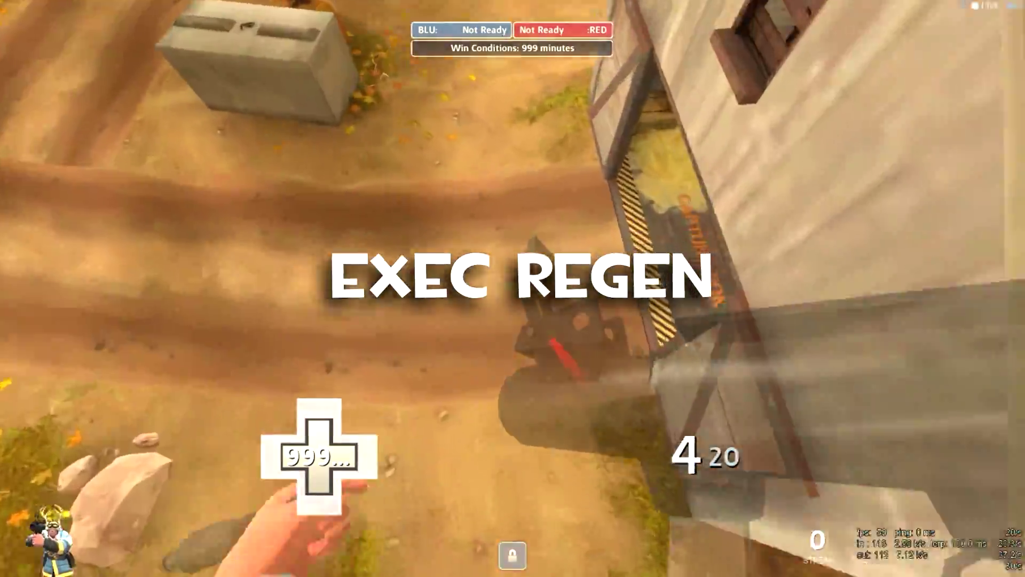
# Rocket jump repeatedly off the farmyard ground to travel between the buildings
pyautogui.click(513, 288)
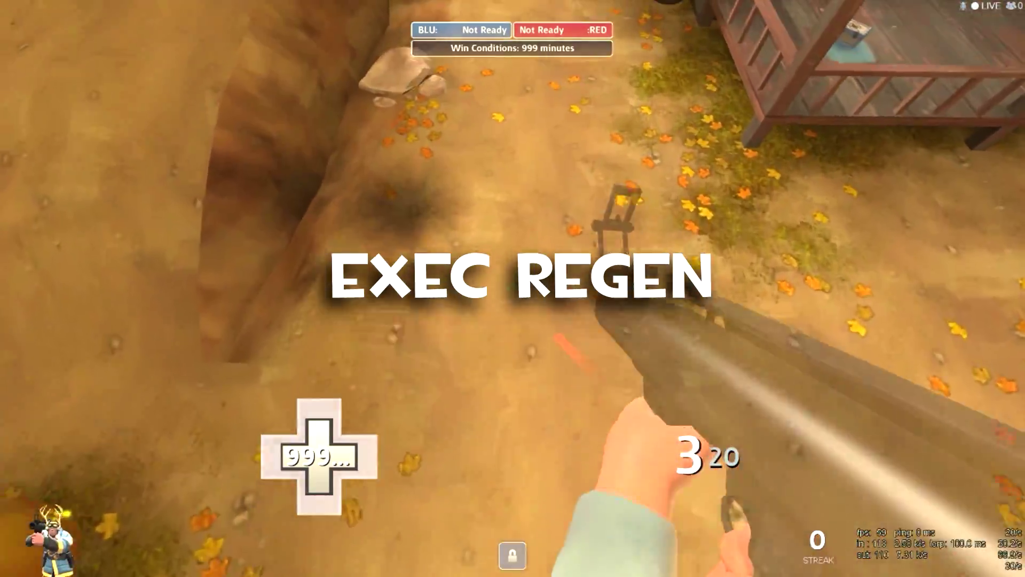
pyautogui.click(512, 289)
pyautogui.click(513, 289)
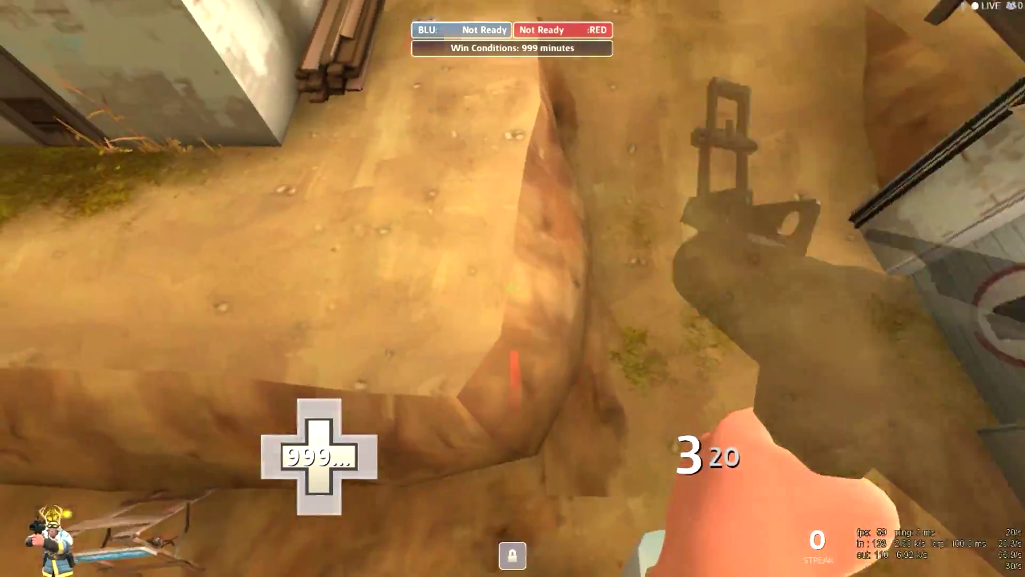
pyautogui.click(512, 289)
pyautogui.click(513, 289)
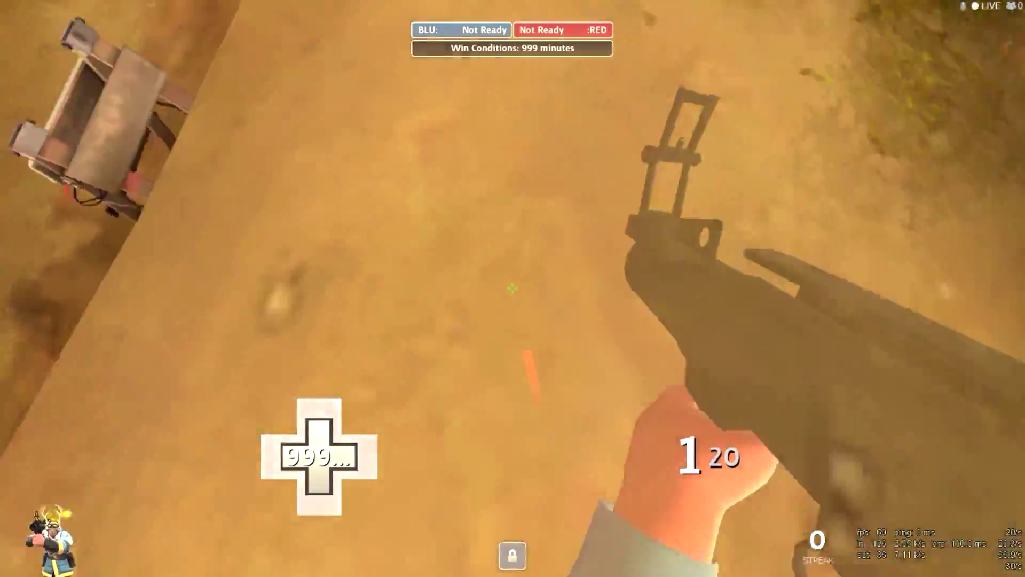
pyautogui.click(513, 288)
pyautogui.click(513, 289)
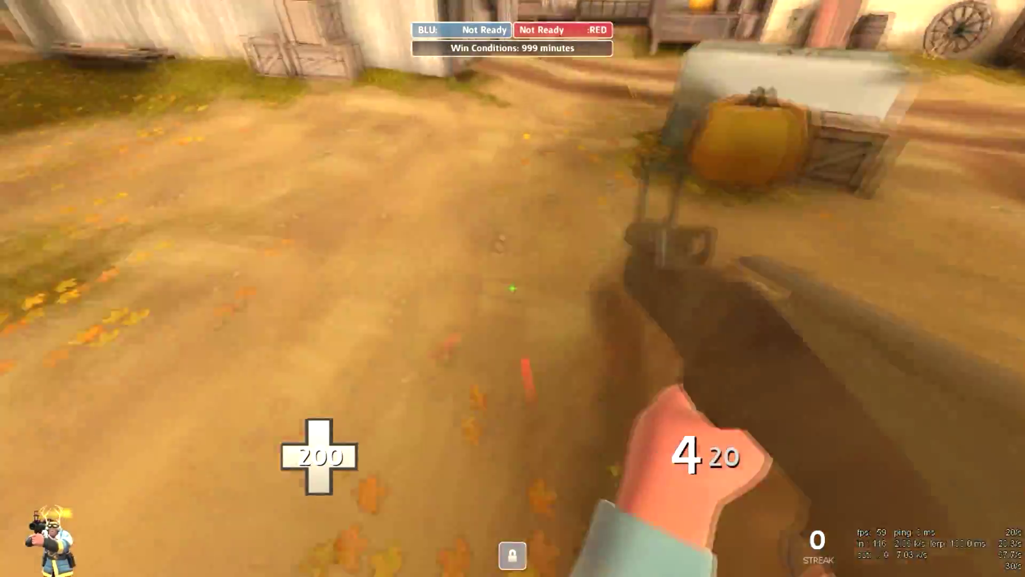
# Rocket jump over the rooftops and move to the open wooden door beside the pumpkins
pyautogui.click(513, 289)
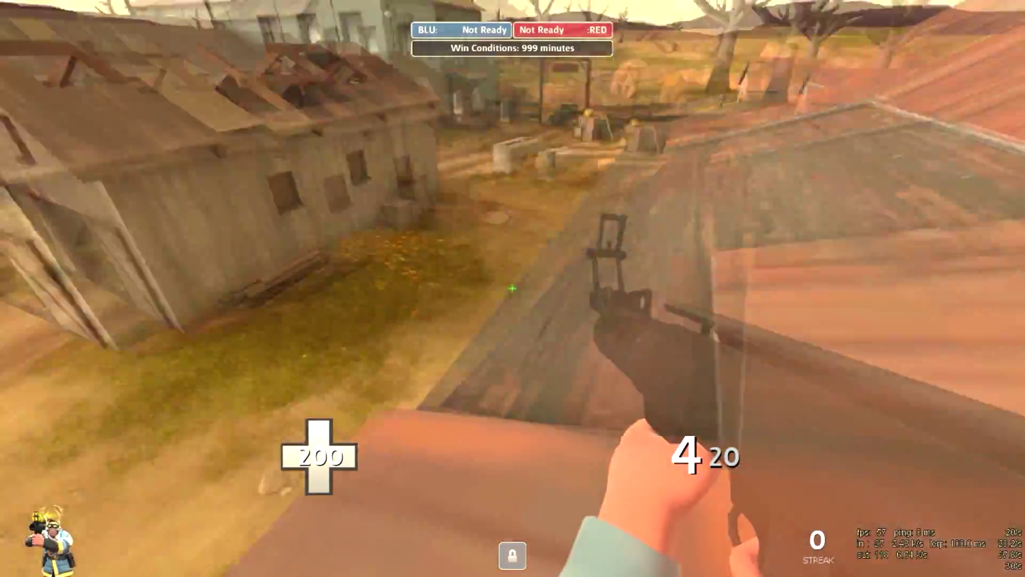
pyautogui.click(513, 288)
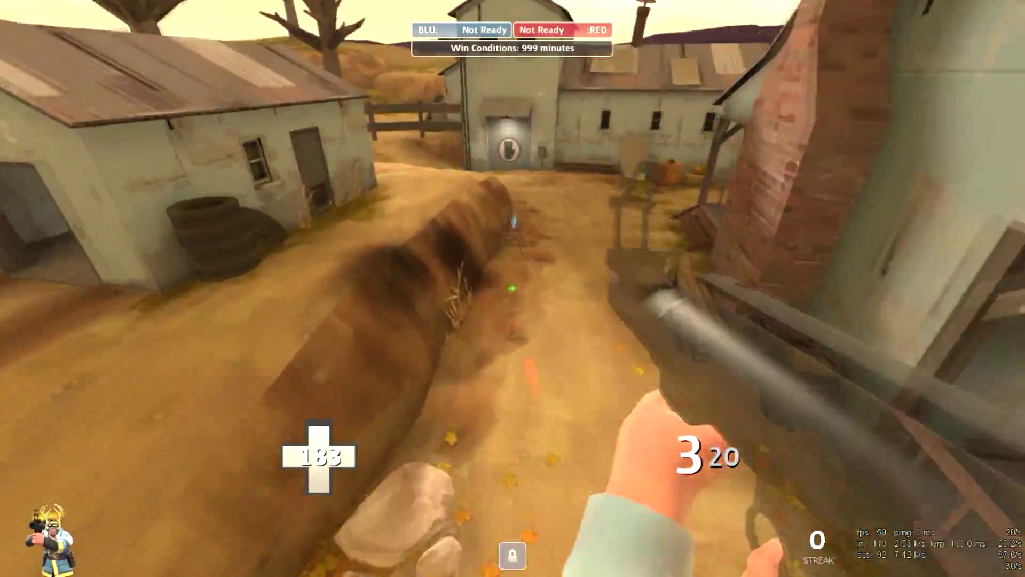
pyautogui.click(513, 288)
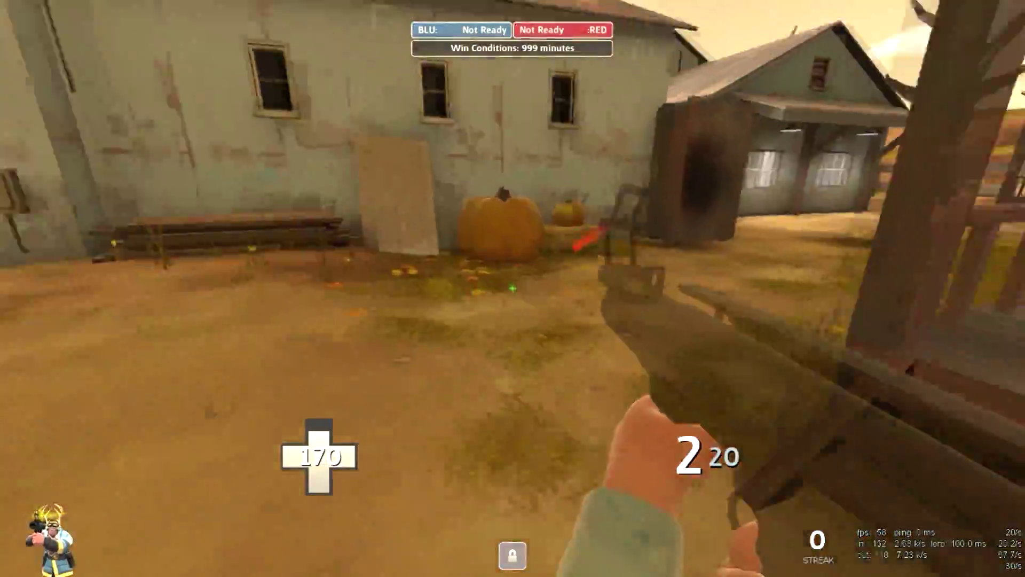
pyautogui.press('w')
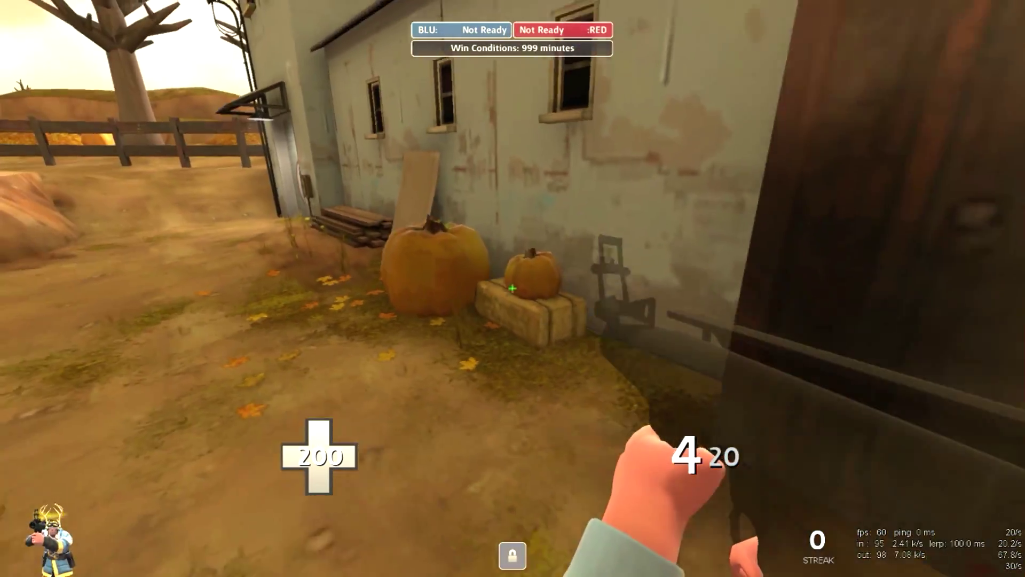
pyautogui.press('s')
pyautogui.press('w')
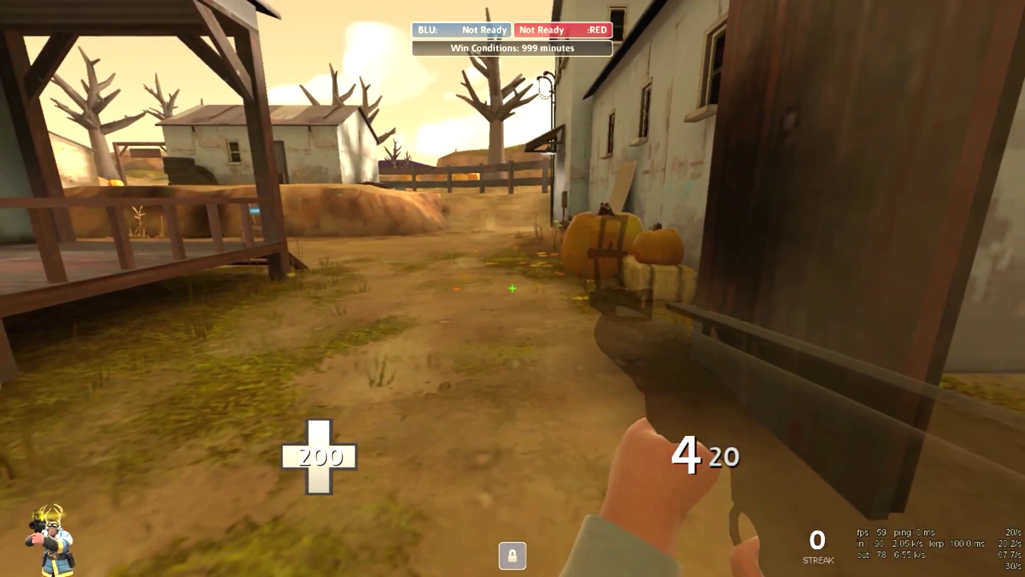
# Teleport the player with the console command setpos 139.471237 1600.819824 68.031319;setang 13.306605 179.800629 0.000000 and return to the game
pyautogui.press('`')
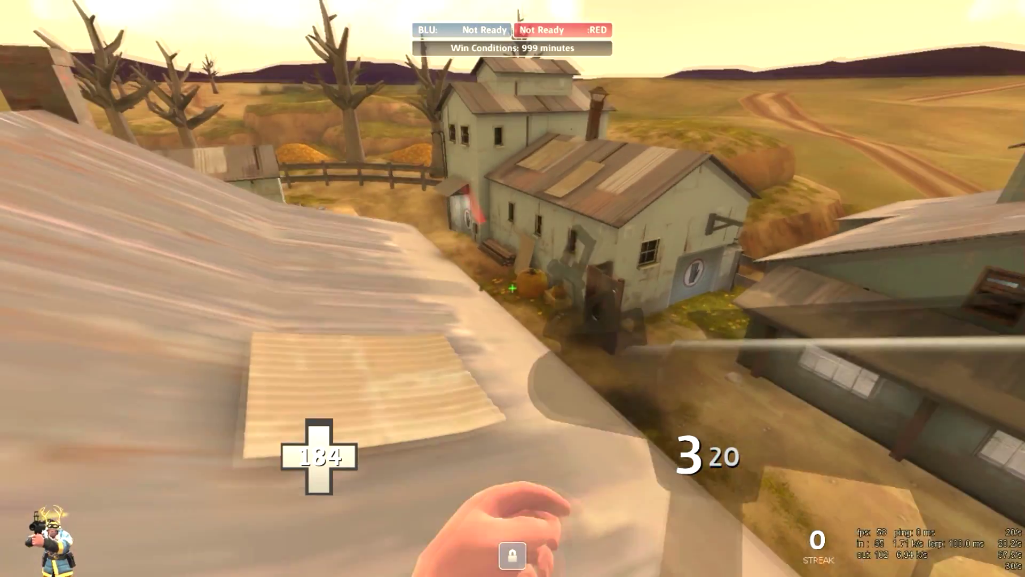
pyautogui.press('`')
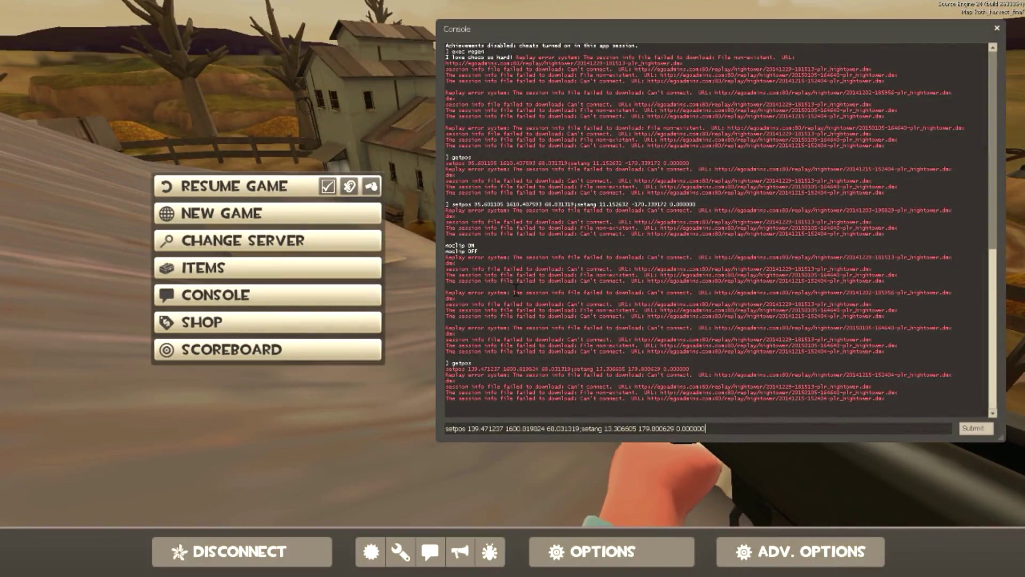
pyautogui.press('Return')
pyautogui.press('`')
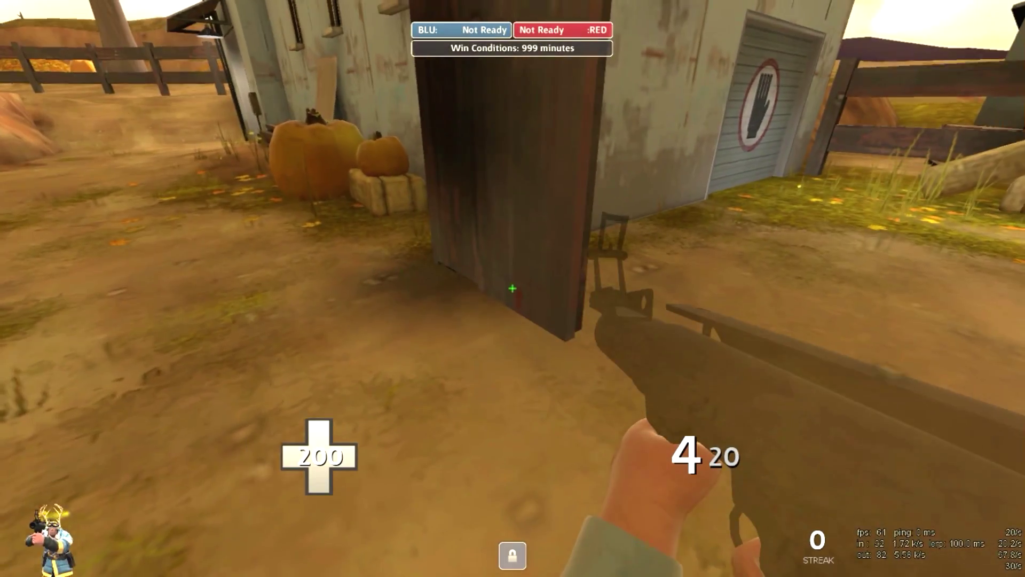
# Bind mouse4 in the console to "setpos 139.471237 1600.819824 68.031319;setang 13.306605 179.800629 0.000000" and return to the game
pyautogui.press('`')
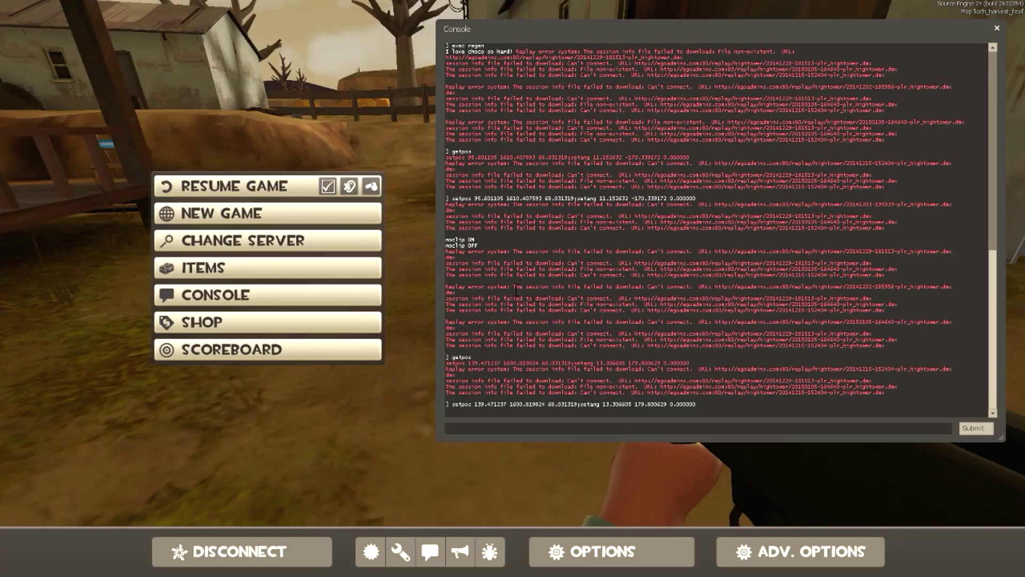
pyautogui.write('bind')
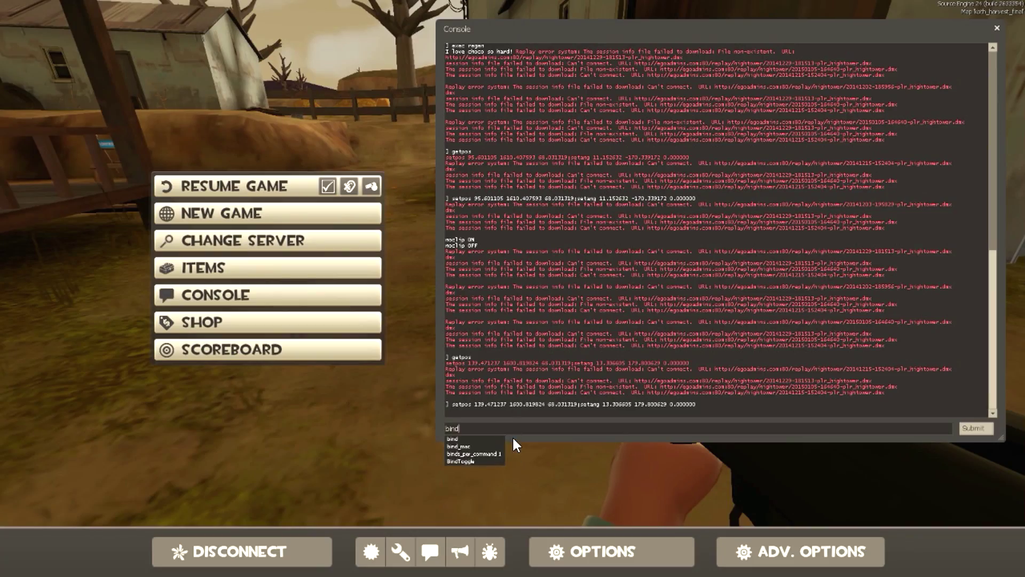
pyautogui.write(' mouse4 ')
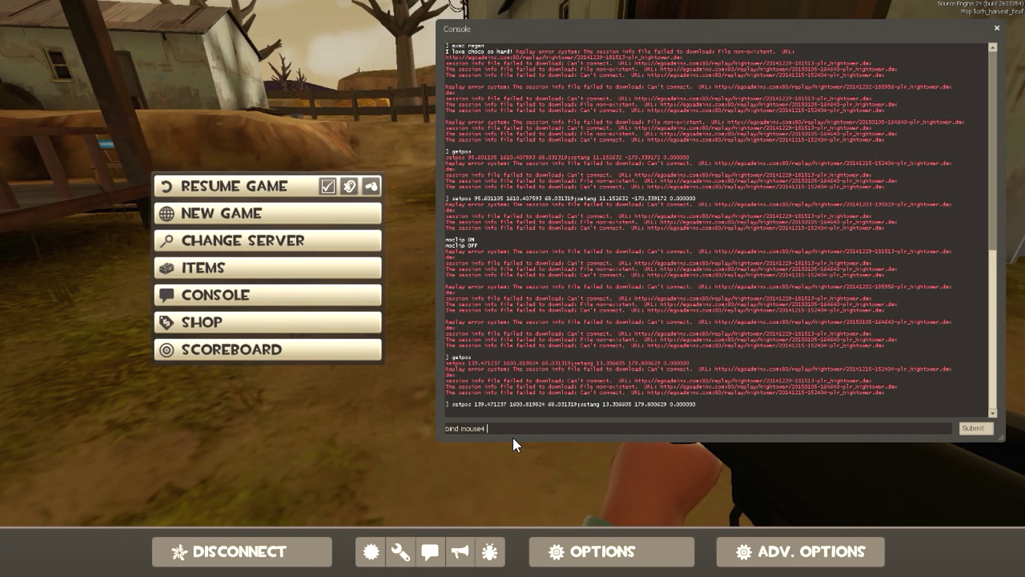
pyautogui.write('"')
pyautogui.write('setpos 139.471237 1600.819824 68.031319;setang 13.306605 179.800629 0.000000')
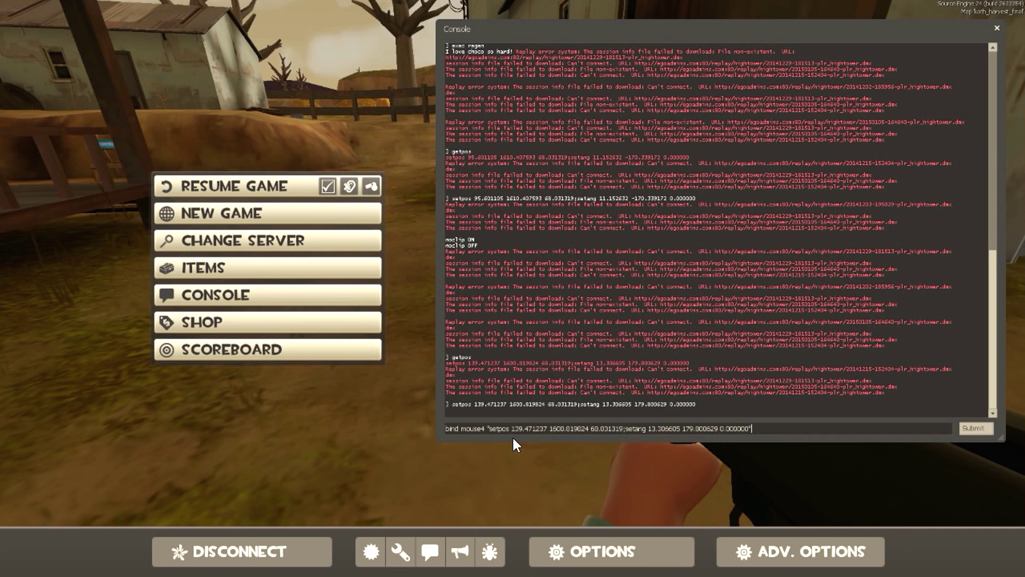
pyautogui.press('Return')
pyautogui.press('`')
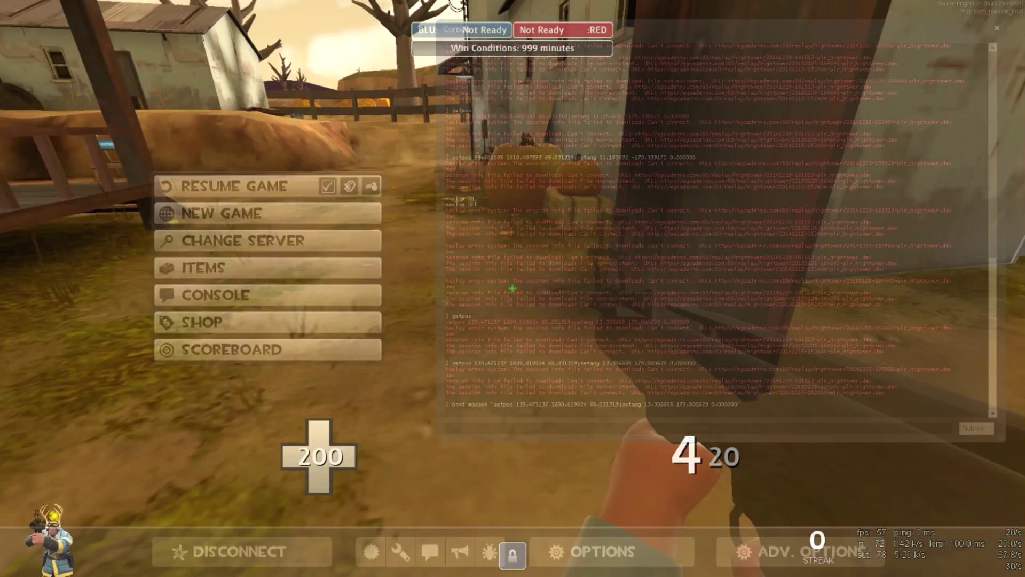
# Rocket jump away from the bound position across the farmyard to the red-roofed farmhouse
pyautogui.click(513, 288)
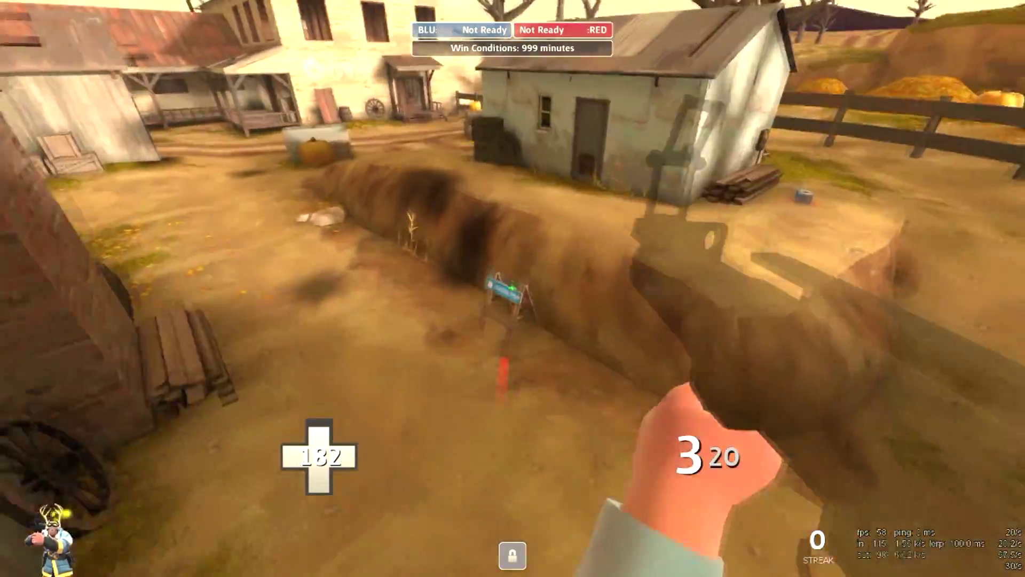
pyautogui.click(512, 288)
pyautogui.click(512, 288)
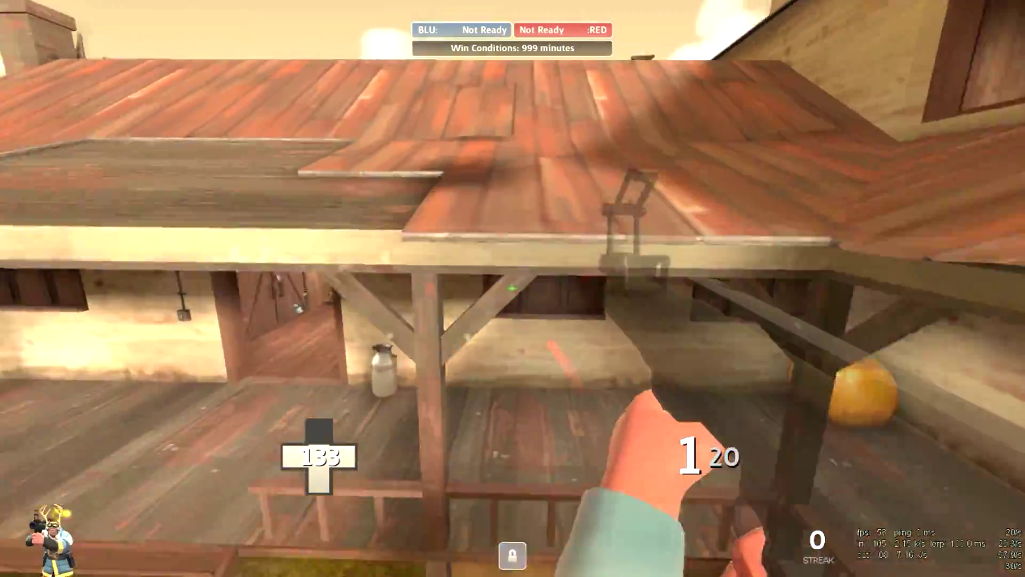
pyautogui.press('w')
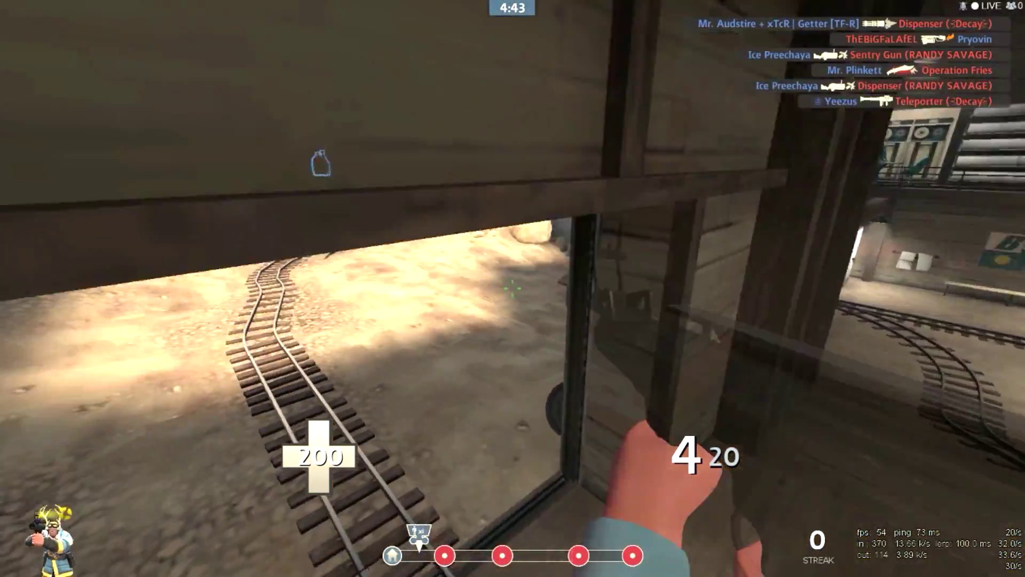
# On the payload map, rocket jump onto the metal shed roof above the tracks and taunt there
pyautogui.press('w')
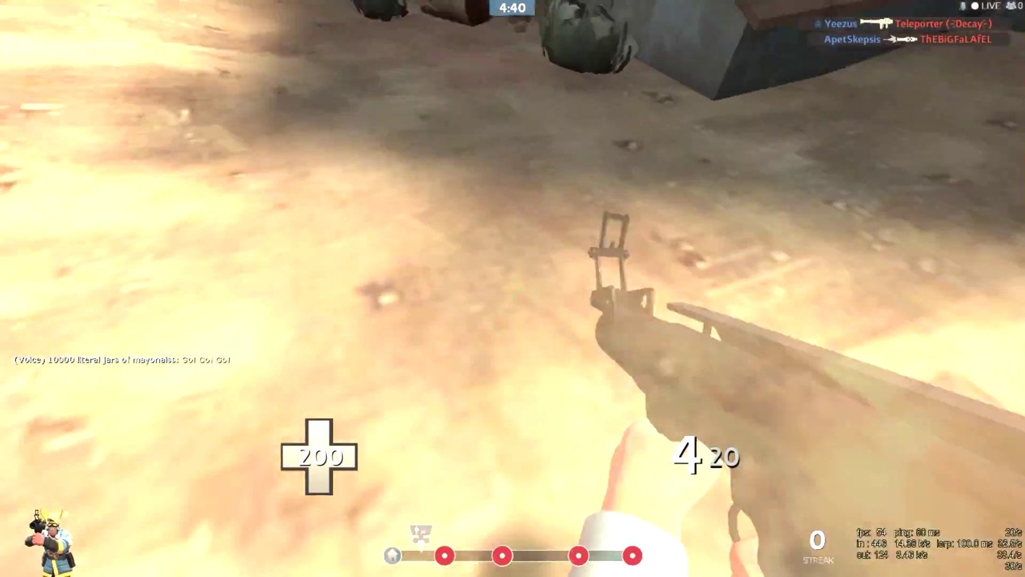
pyautogui.press('space')
pyautogui.click(513, 288)
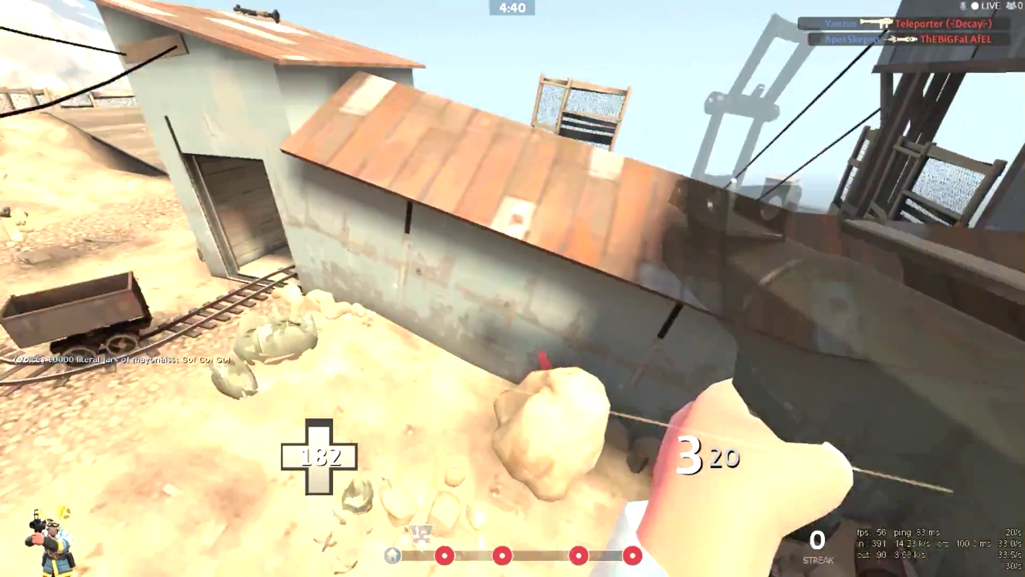
pyautogui.press('w')
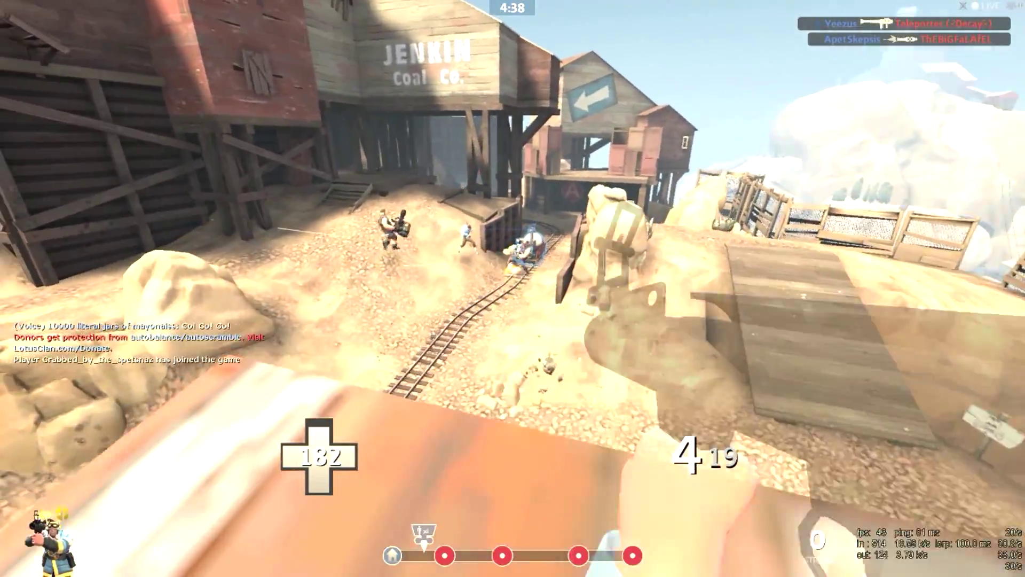
pyautogui.press('g')
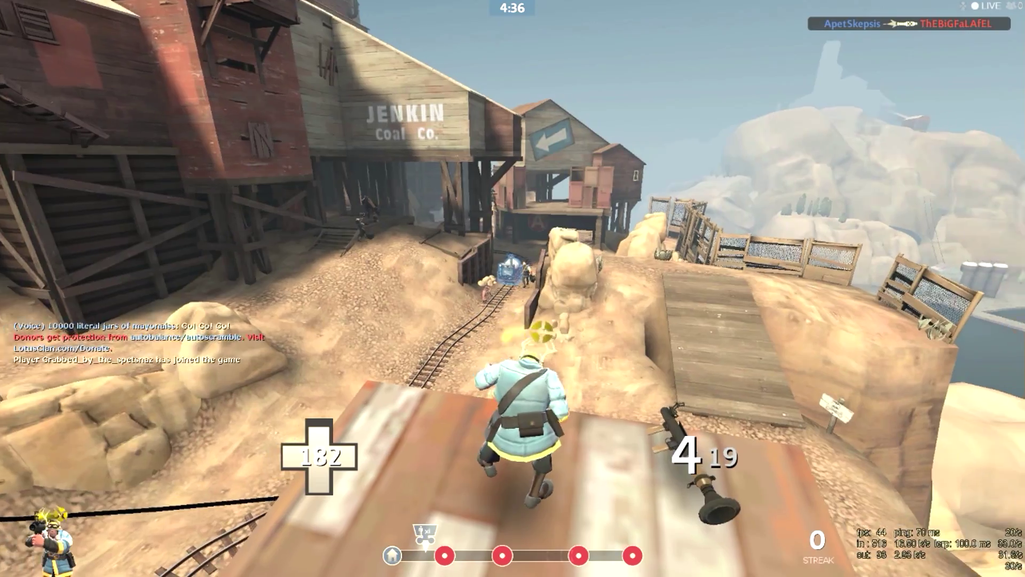